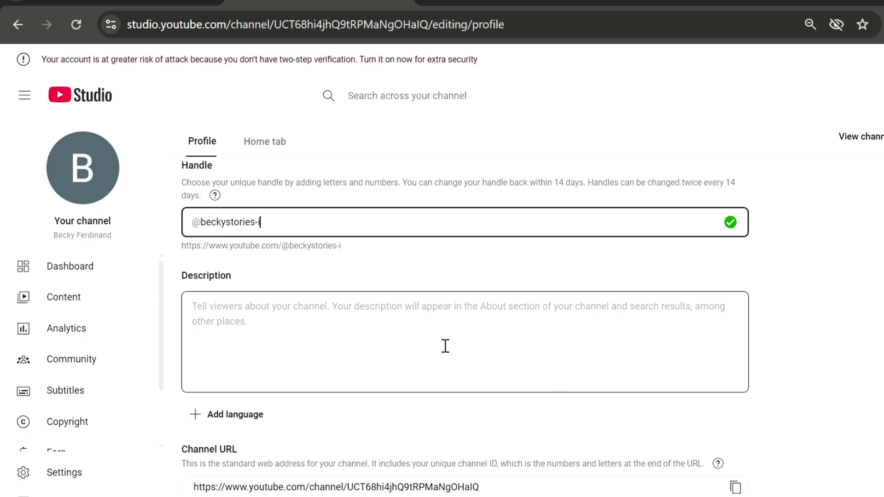
- Scroll through ChatGPT's folktale channel description reply and bring up its copy options
{"action": "left_click", "coordinate": [213, 322]}
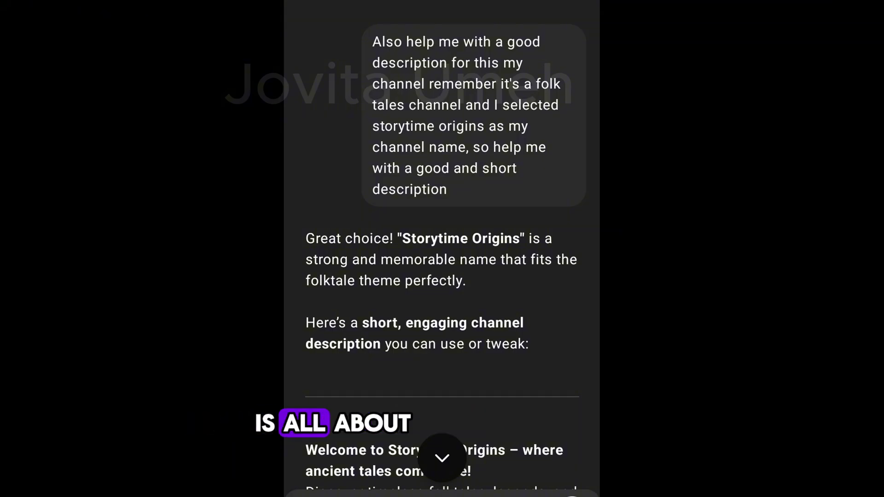
{"action": "scroll", "coordinate": [511, 367], "scroll_direction": "down", "scroll_amount": 3}
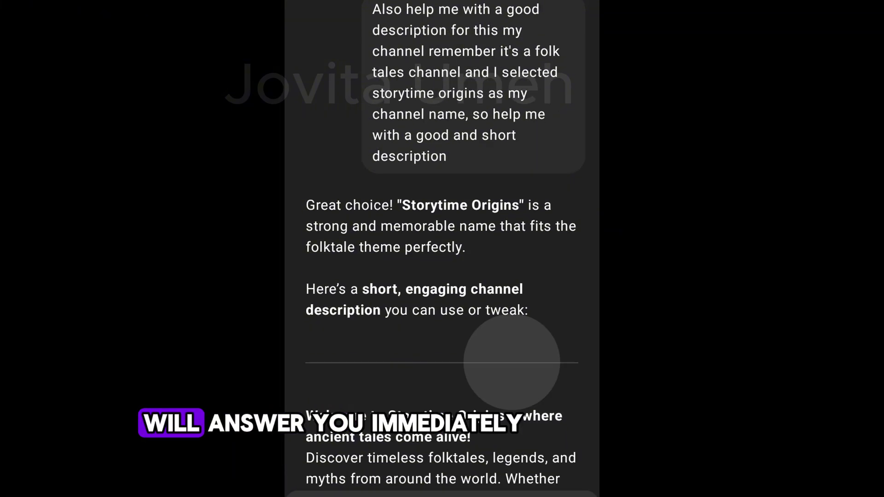
{"action": "scroll", "coordinate": [561, 285], "scroll_direction": "down", "scroll_amount": 5}
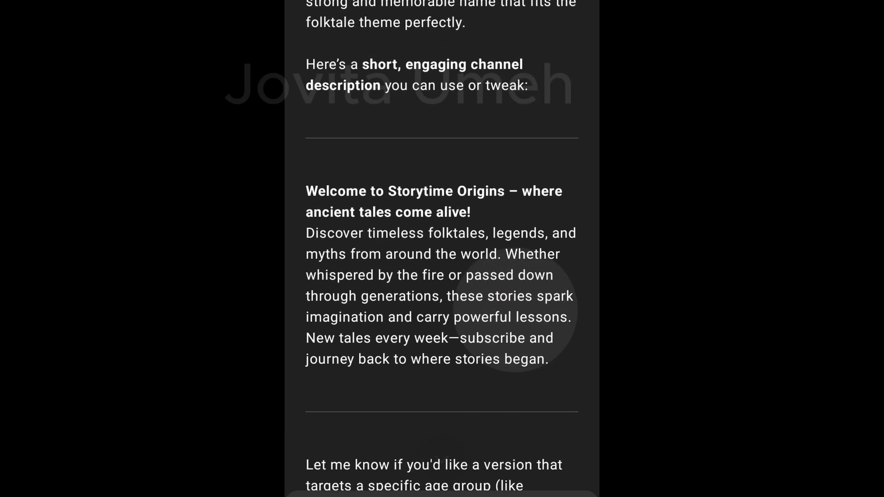
{"action": "right_click", "coordinate": [442, 184]}
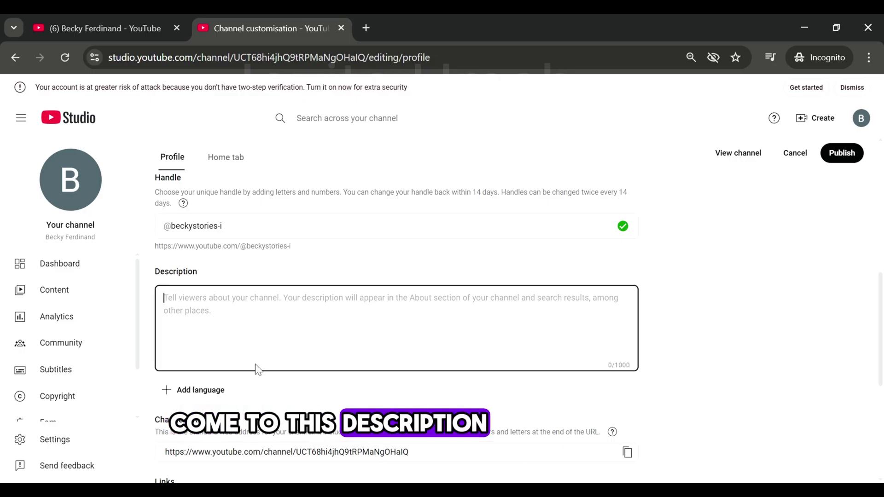
- Paste the Storytime Origins welcome text into the channel description and correct the word 'legends'
{"action": "type", "text": "Welcome to Storytime Origins – where ancient tales come alive! Discover timeless folktales, legends, and myths from around the world. Whether whispered by the fire or passed down through generations, these stories spark imagination and carry powerful lessons. New tales every week—subscribe and journey back to where stories began."}
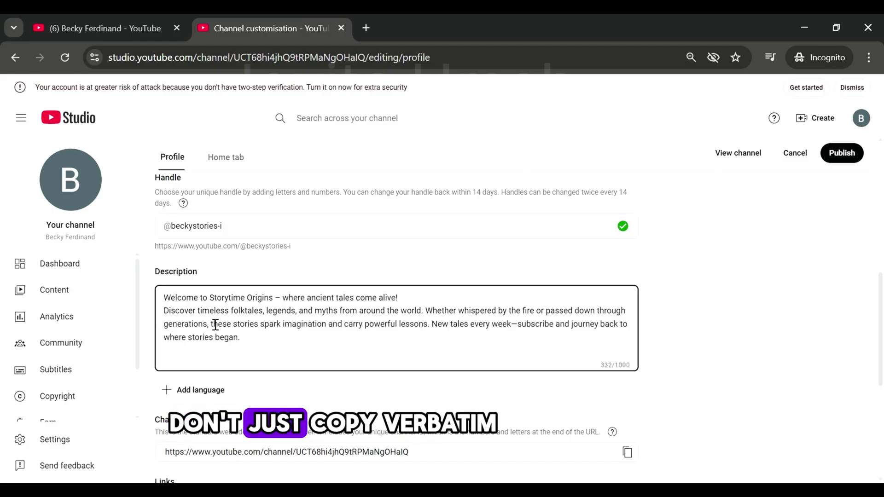
{"action": "key", "text": "BackSpace"}
{"action": "key", "text": "BackSpace"}
{"action": "key", "text": "BackSpace"}
{"action": "key", "text": "BackSpace"}
{"action": "key", "text": "BackSpace"}
{"action": "key", "text": "BackSpace"}
{"action": "key", "text": "BackSpace"}
{"action": "type", "text": "egen"}
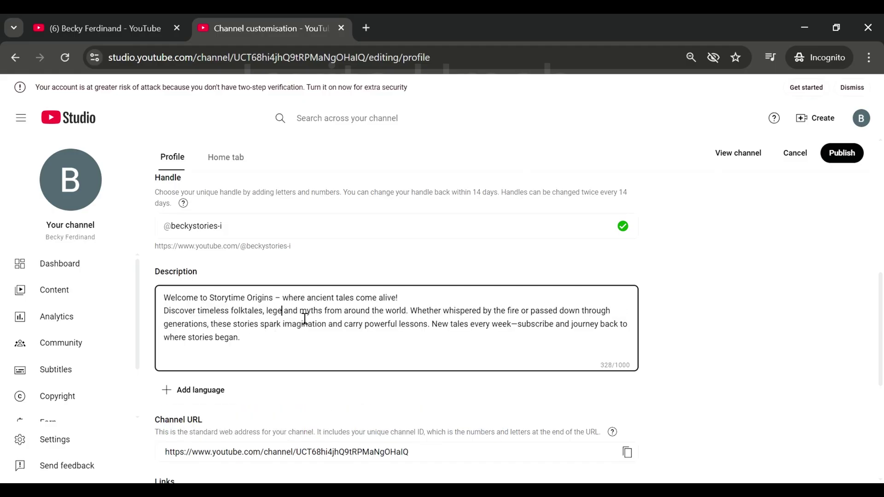
{"action": "type", "text": "ds"}
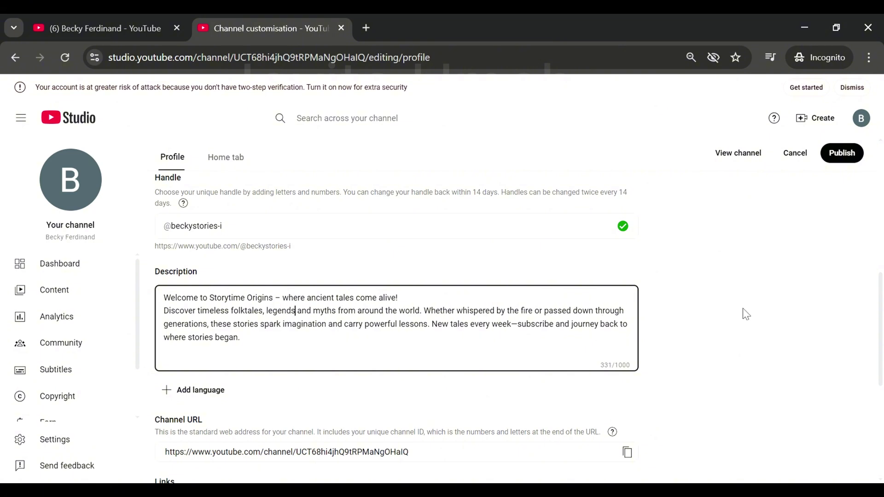
{"action": "left_click_drag", "start_coordinate": [881, 295], "coordinate": [874, 213]}
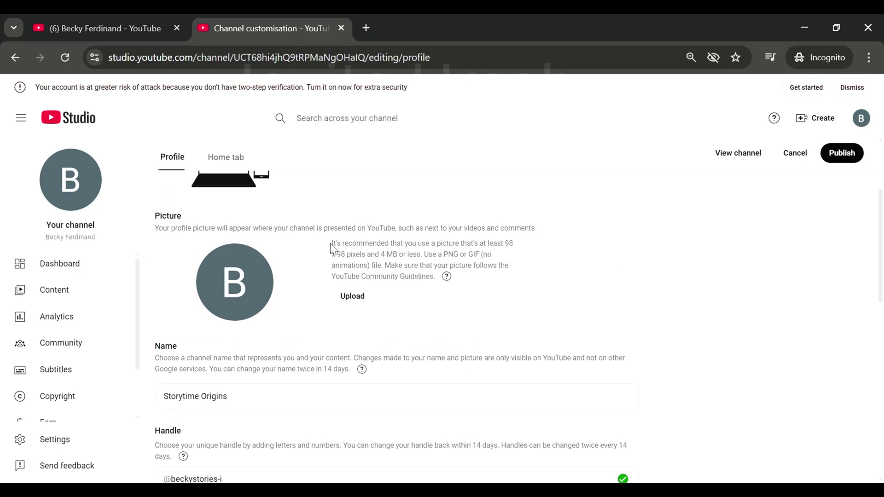
- Highlight the profile picture size and format recommendation paragraph under Picture
{"action": "left_click_drag", "start_coordinate": [332, 243], "coordinate": [426, 276]}
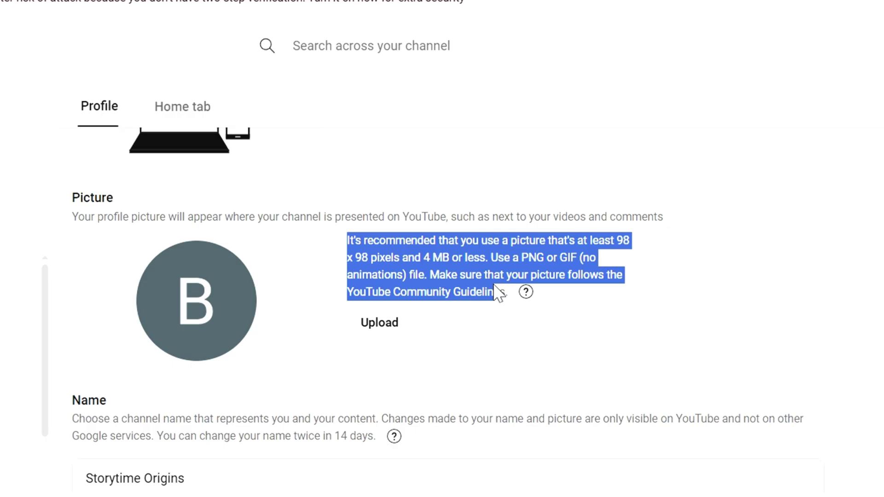
{"action": "left_click_drag", "start_coordinate": [494, 286], "coordinate": [515, 294]}
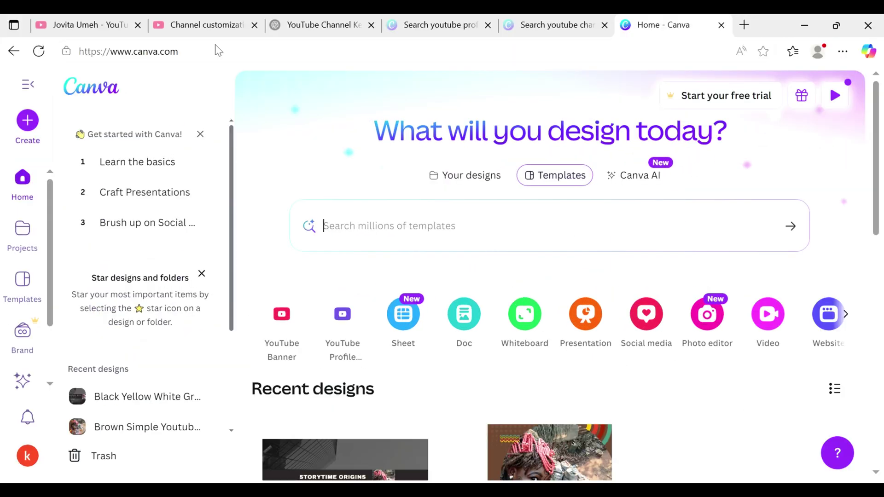
- Search Canva for 'youtube profile picture' and customise the Neon Green Circle Frame Fitness template
{"action": "left_click", "coordinate": [382, 228]}
{"action": "type", "text": "you"}
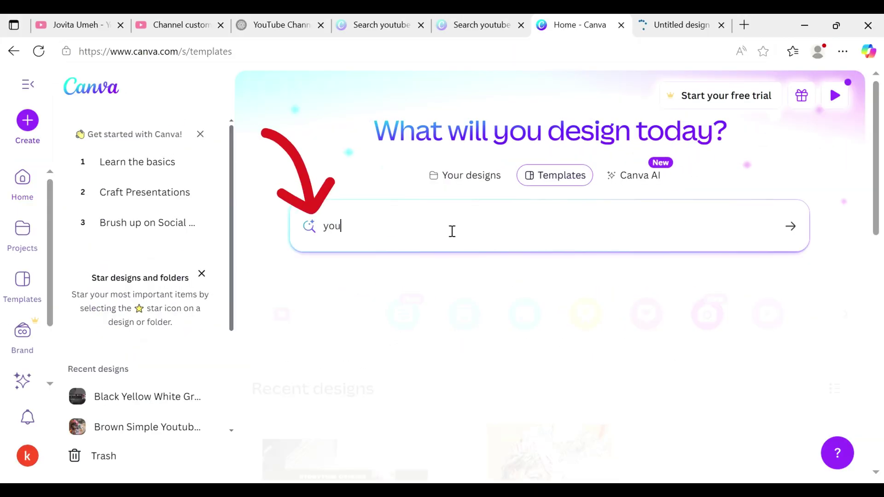
{"action": "type", "text": "tube profile picture"}
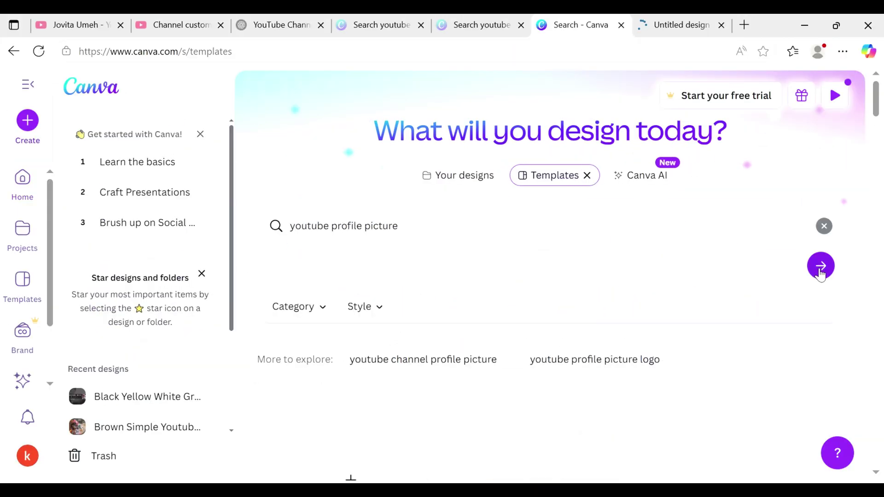
{"action": "left_click", "coordinate": [819, 264]}
{"action": "left_click_drag", "start_coordinate": [877, 125], "coordinate": [880, 145]}
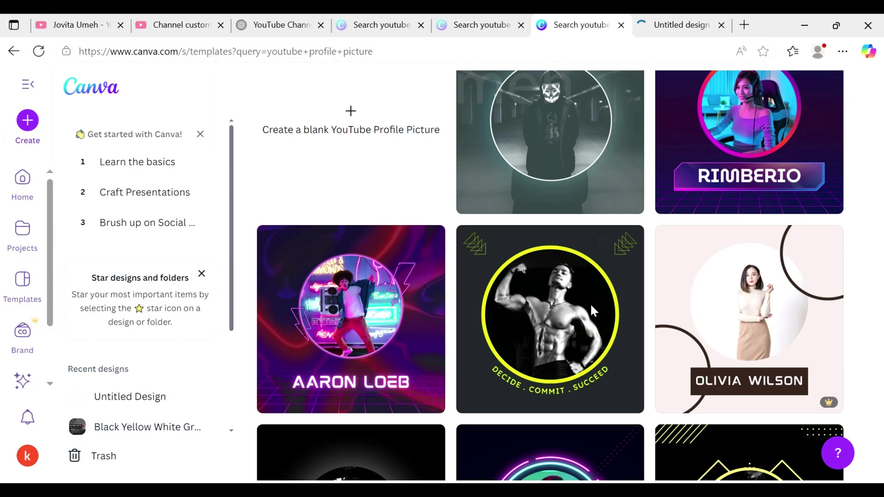
{"action": "left_click", "coordinate": [590, 304]}
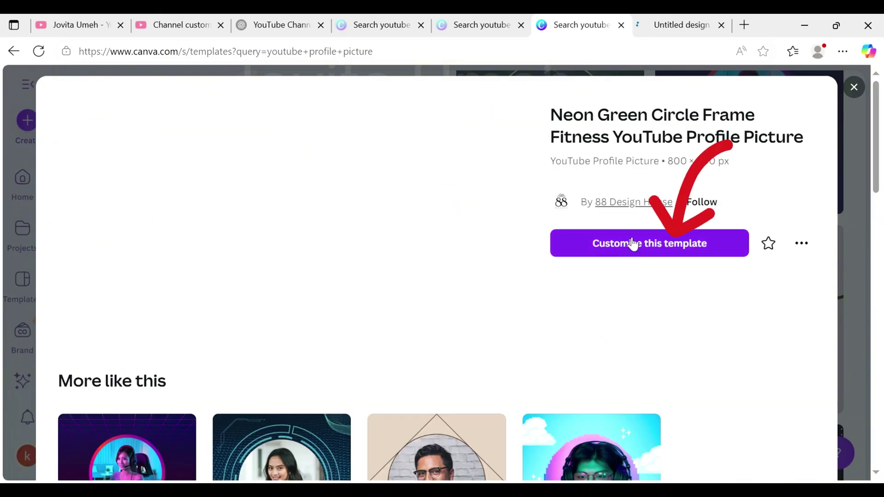
{"action": "left_click", "coordinate": [630, 243]}
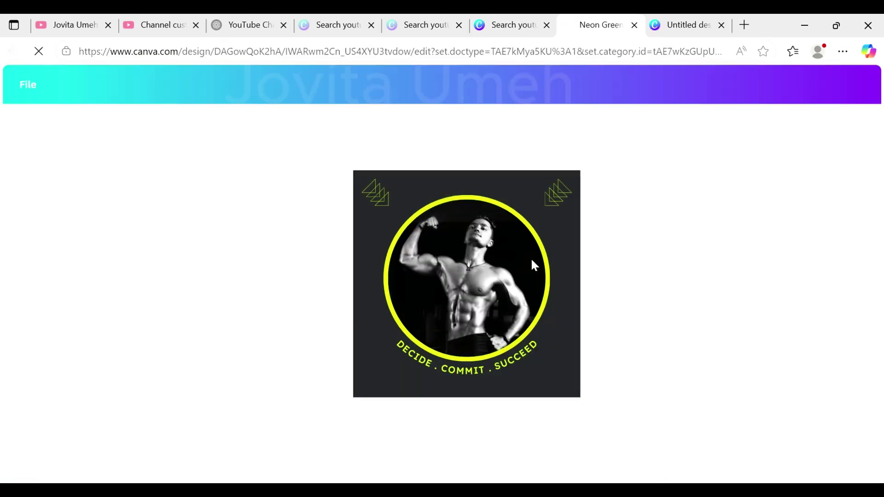
- Upload a photo from the computer and place it inside the circle frame, replacing the fitness photo
{"action": "left_click", "coordinate": [471, 280]}
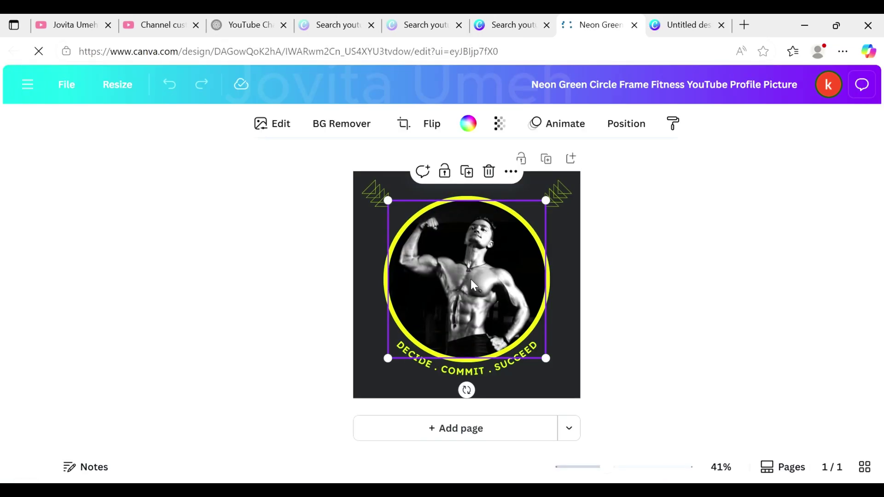
{"action": "left_click", "coordinate": [29, 85]}
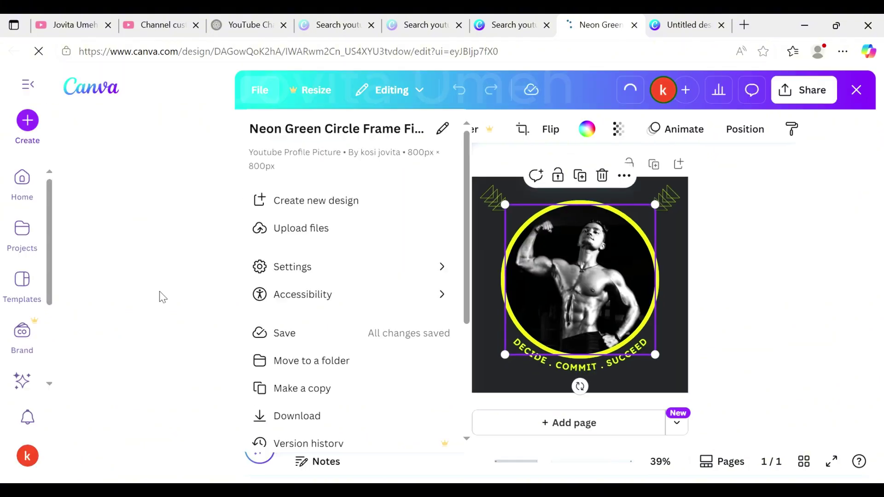
{"action": "left_click", "coordinate": [312, 234]}
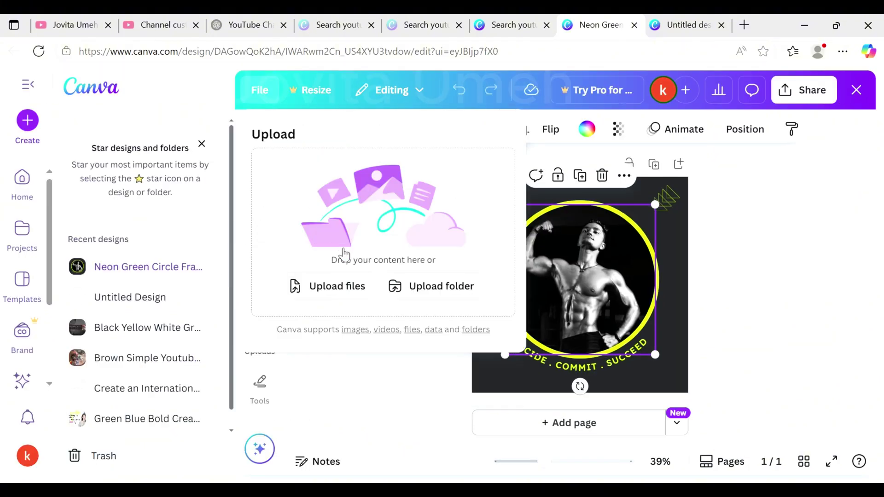
{"action": "left_click", "coordinate": [348, 287]}
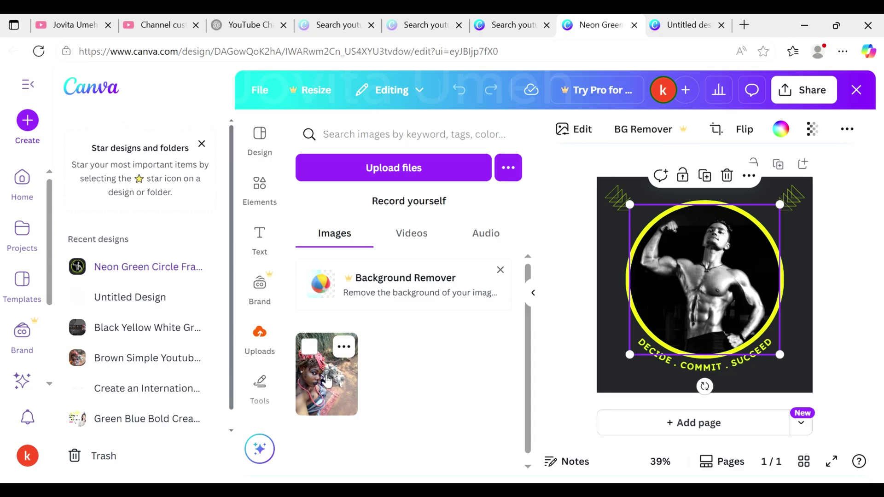
{"action": "left_click", "coordinate": [327, 382]}
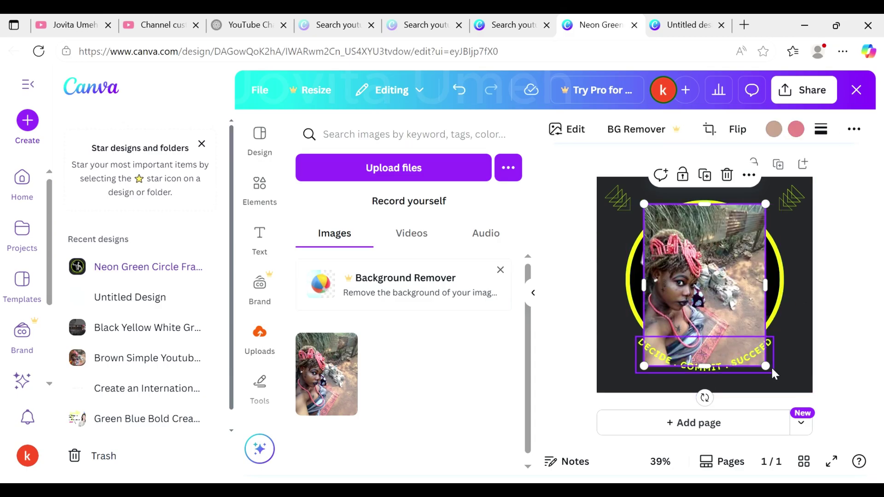
{"action": "left_click_drag", "start_coordinate": [773, 374], "coordinate": [753, 349]}
{"action": "left_click_drag", "start_coordinate": [717, 307], "coordinate": [723, 304]}
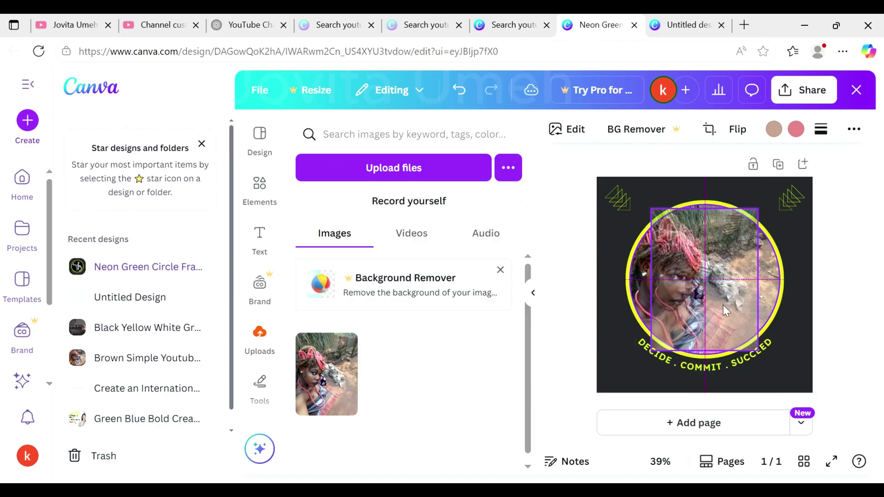
- Delete the curved 'DECIDE . COMMIT . SUCCEED' slogan text from the design
{"action": "left_click", "coordinate": [738, 354]}
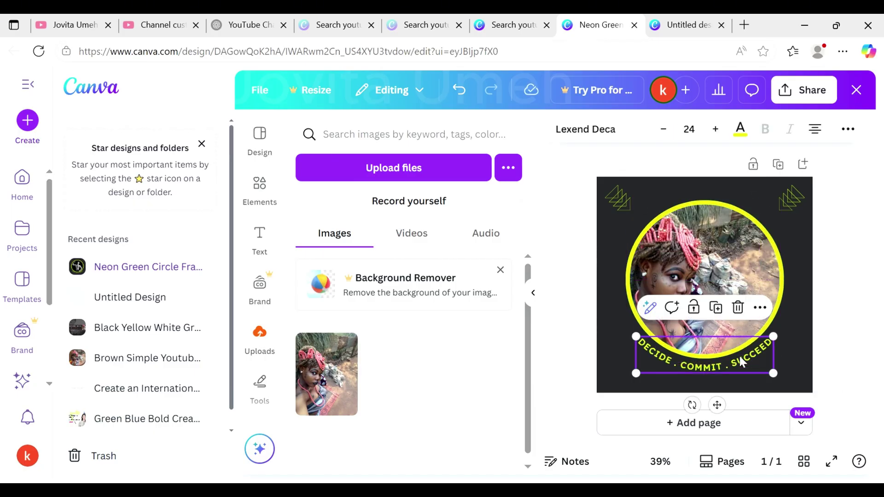
{"action": "left_click", "coordinate": [738, 354]}
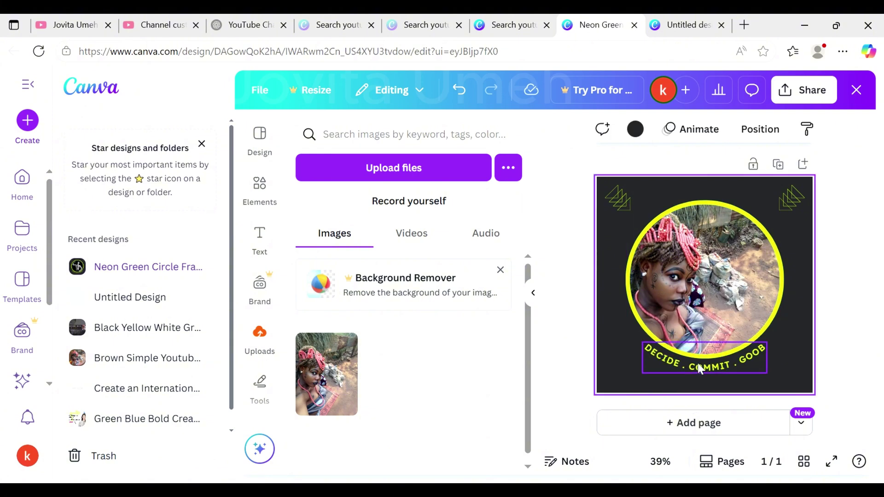
{"action": "left_click", "coordinate": [741, 319]}
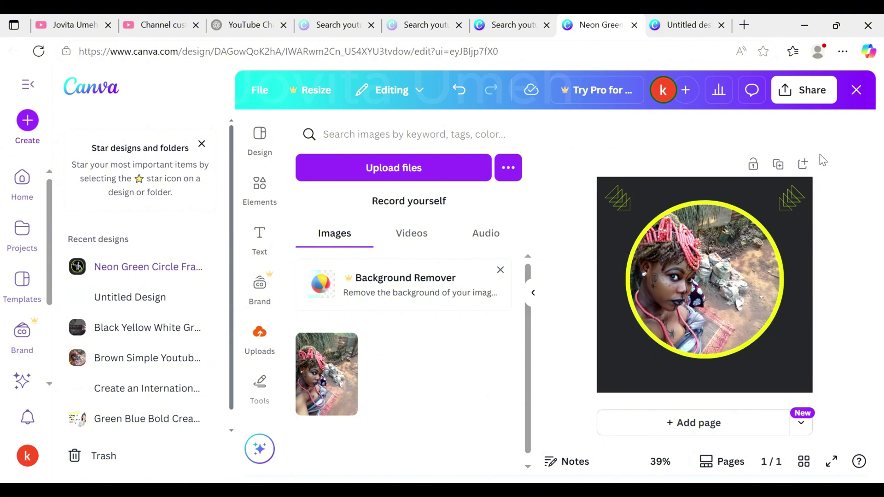
{"action": "left_click", "coordinate": [805, 103]}
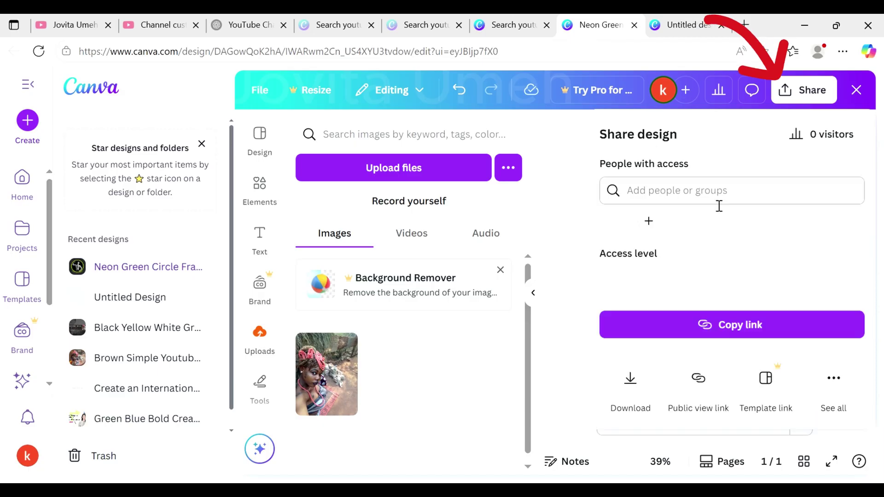
- Download the profile picture as an 800 × 800 PNG and start a new picture upload in YouTube Studio
{"action": "left_click", "coordinate": [629, 383]}
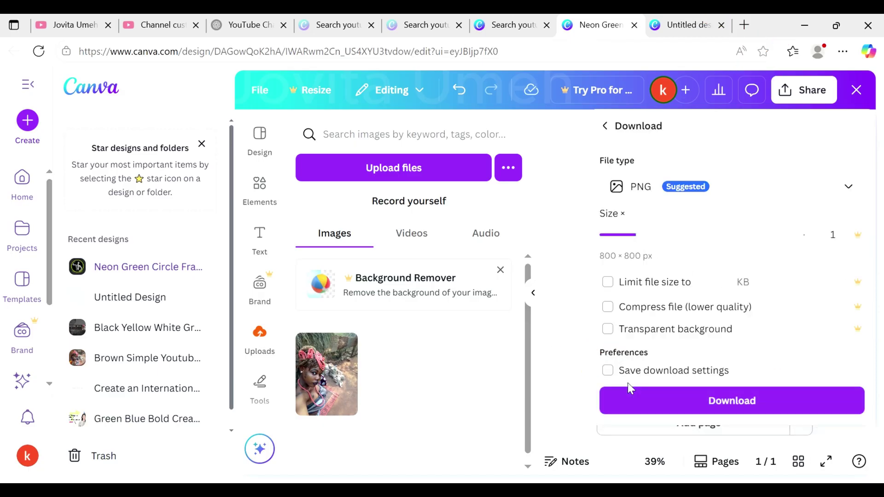
{"action": "left_click", "coordinate": [652, 400]}
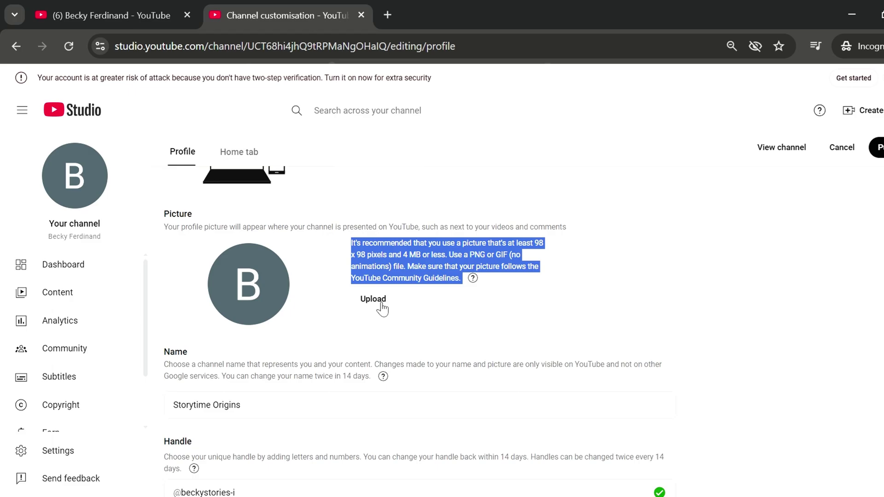
{"action": "left_click", "coordinate": [381, 304]}
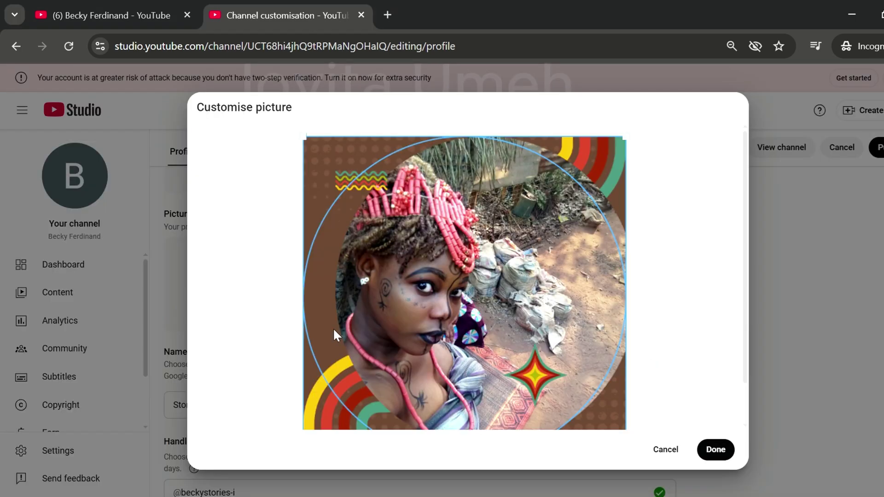
- Confirm the crop of the framed Canva photo as the channel's profile picture
{"action": "left_click", "coordinate": [717, 450]}
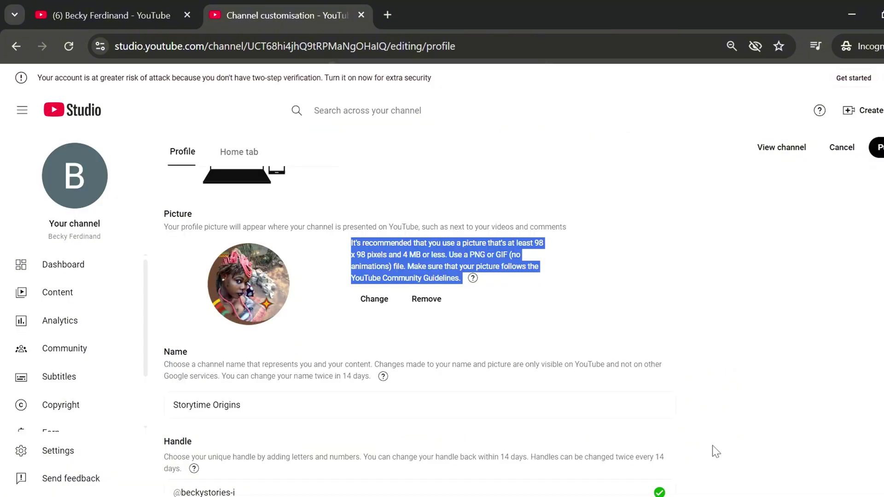
{"action": "left_click", "coordinate": [374, 299]}
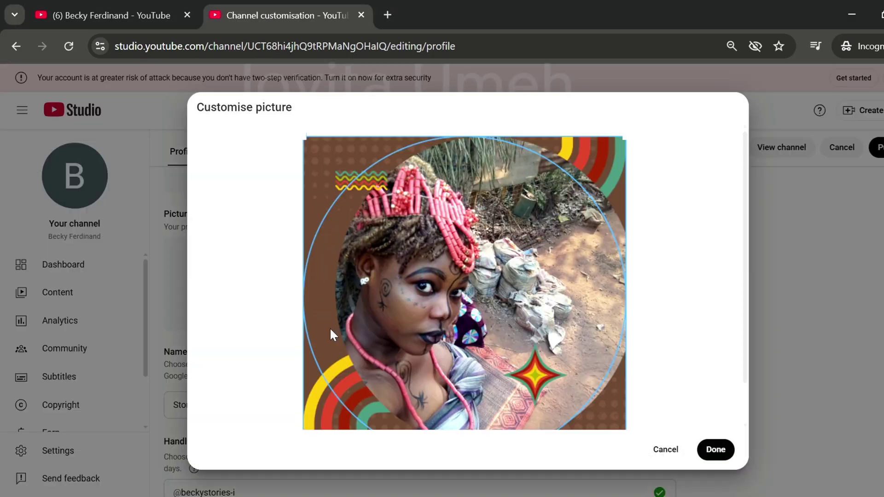
{"action": "left_click", "coordinate": [712, 449]}
{"action": "scroll", "coordinate": [708, 453], "scroll_direction": "up", "scroll_amount": 5}
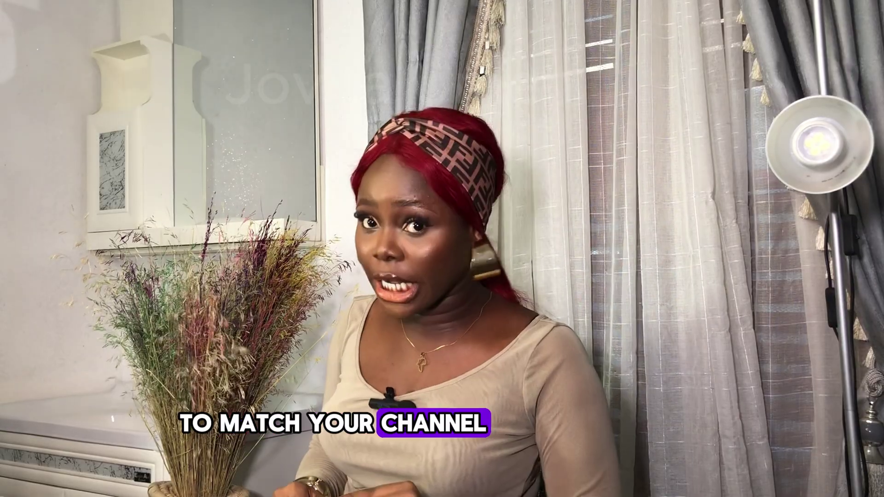
{"action": "left_click_drag", "start_coordinate": [404, 189], "coordinate": [490, 235]}
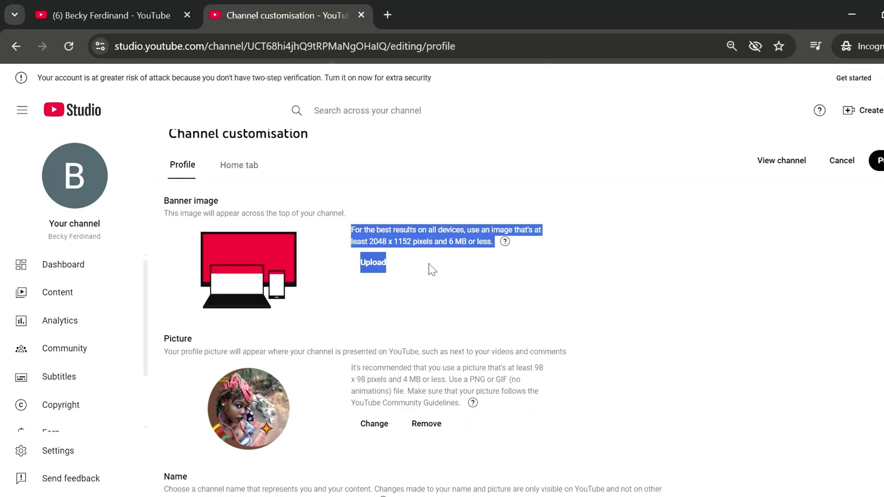
{"action": "left_click", "coordinate": [430, 270]}
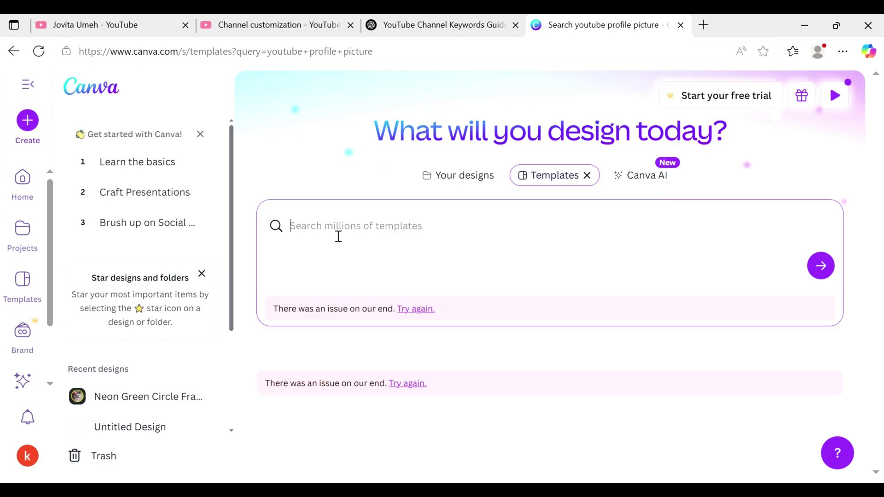
- Search Canva for 'youtube channel banner' and customise the Orange and White Geometric Food Vlogger template
{"action": "type", "text": "youtube channel banner"}
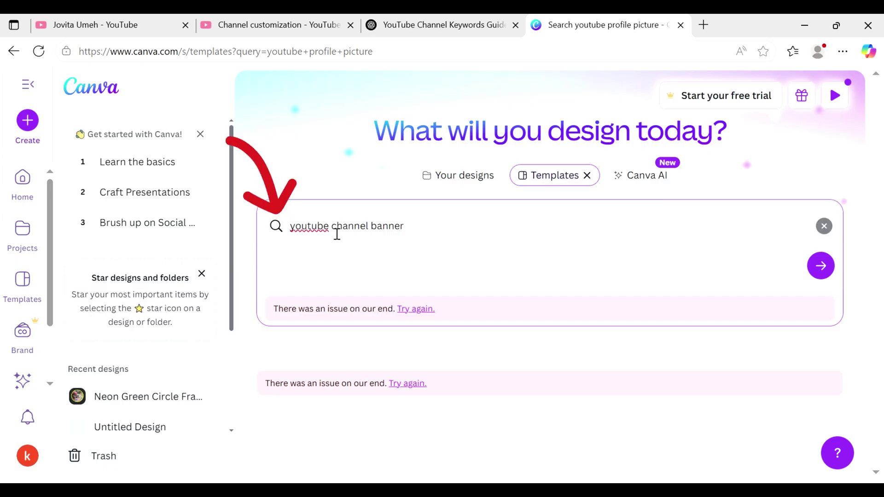
{"action": "left_click", "coordinate": [819, 267]}
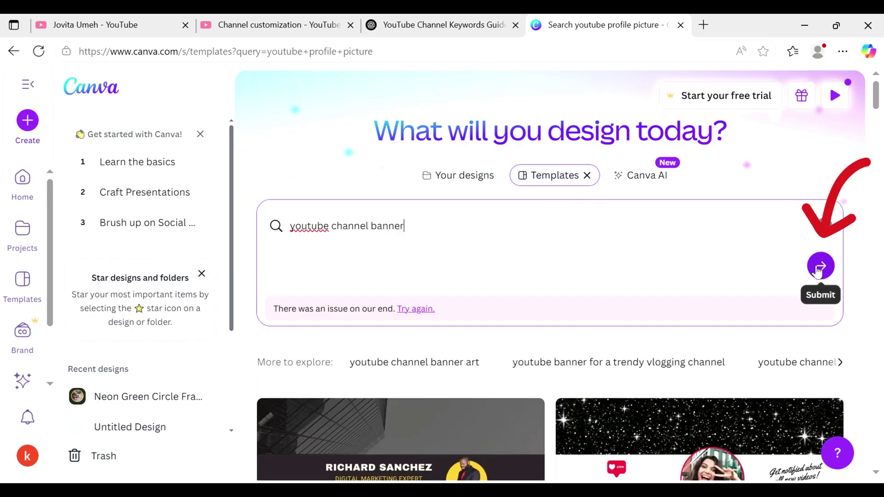
{"action": "scroll", "coordinate": [818, 270], "scroll_direction": "down", "scroll_amount": 15}
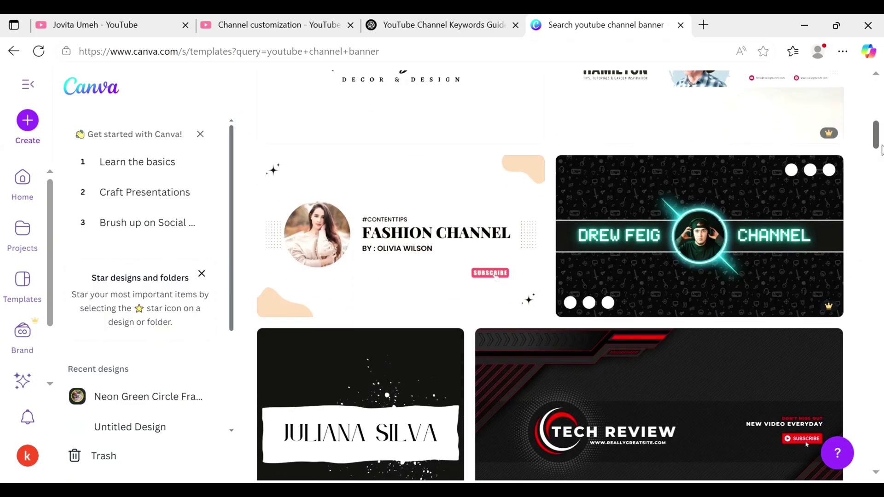
{"action": "left_click_drag", "start_coordinate": [882, 150], "coordinate": [882, 186]}
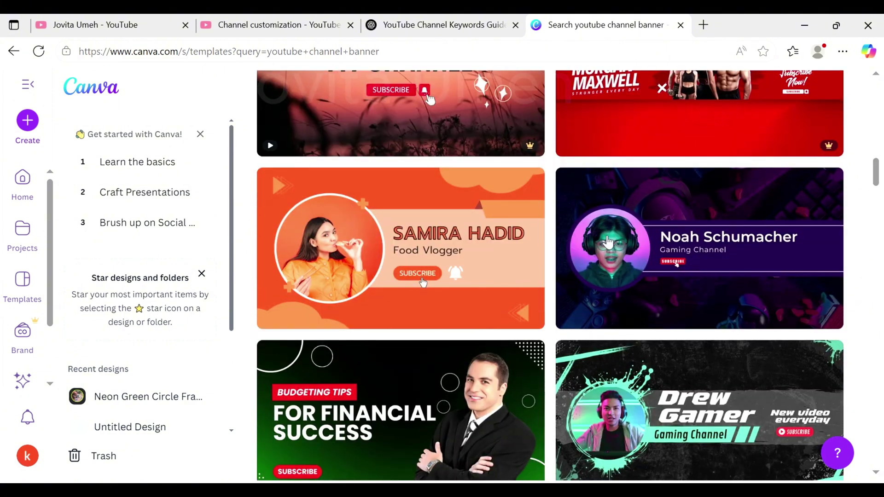
{"action": "left_click", "coordinate": [392, 252]}
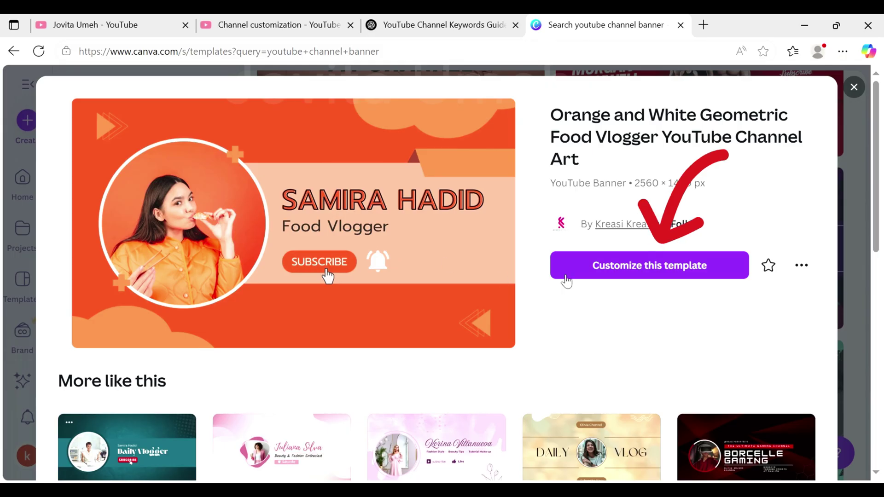
{"action": "left_click", "coordinate": [575, 272]}
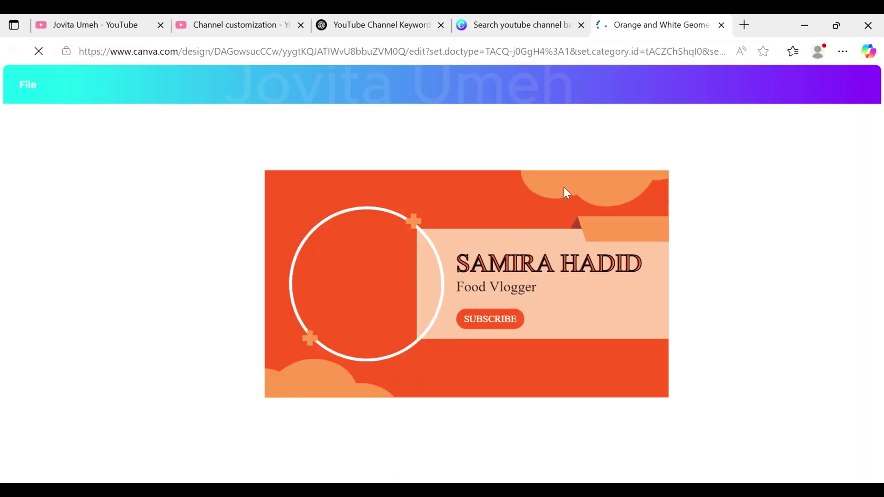
- Place the uploaded photo inside the banner's circle frame
{"action": "left_click", "coordinate": [348, 284]}
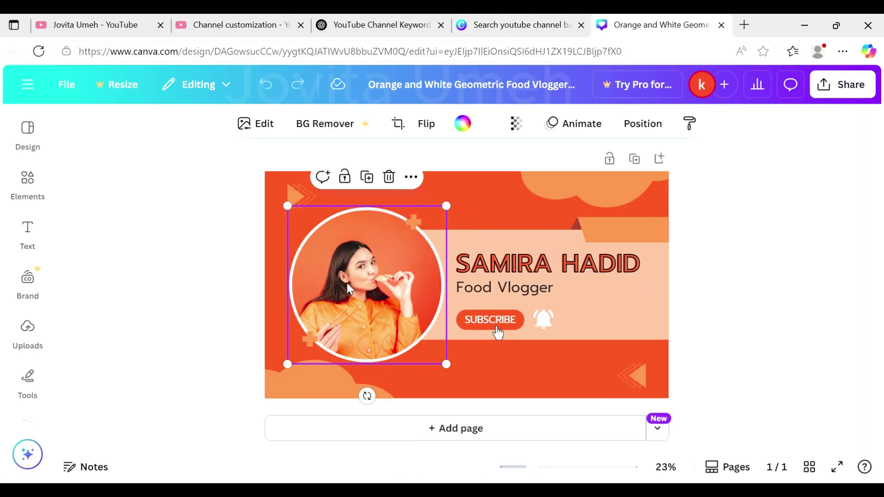
{"action": "left_click", "coordinate": [66, 85]}
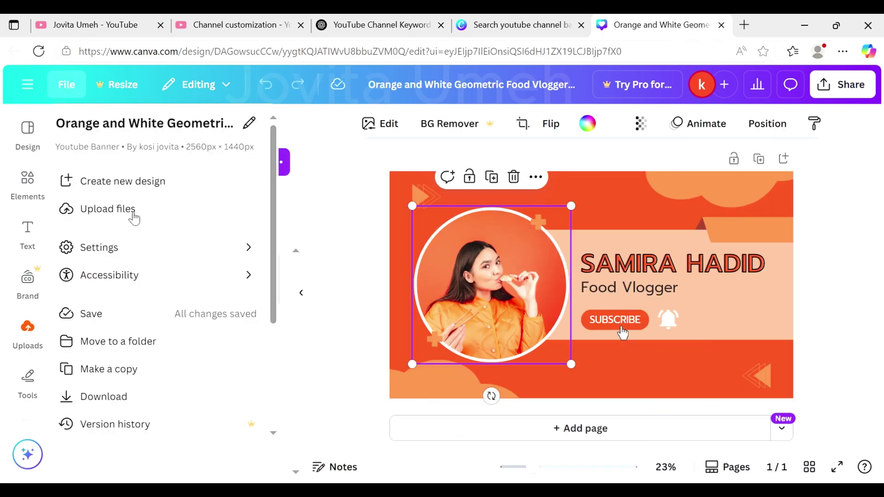
{"action": "left_click", "coordinate": [28, 333]}
{"action": "left_click", "coordinate": [94, 369]}
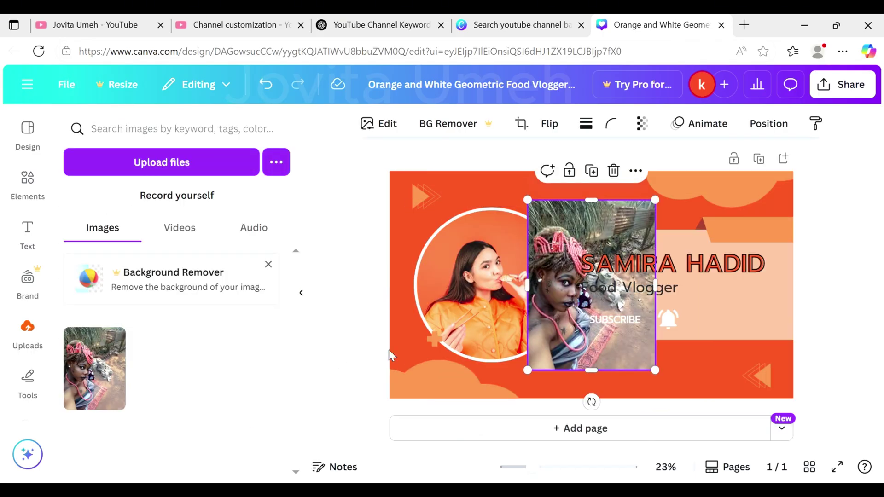
{"action": "left_click_drag", "start_coordinate": [554, 290], "coordinate": [454, 294]}
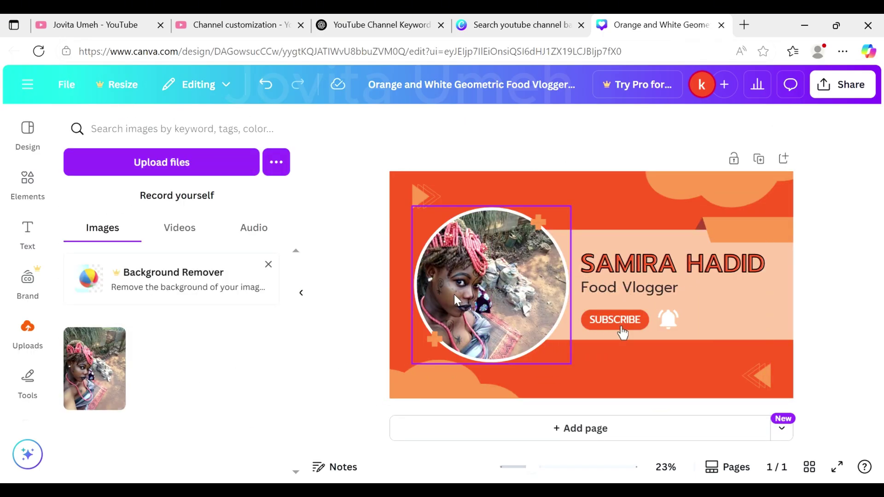
- Retitle the banner 'STORYTIME ORI' and replace the Food Vlogger subheading with 'STORIES'
{"action": "left_click", "coordinate": [629, 273]}
{"action": "double_click", "coordinate": [769, 271]}
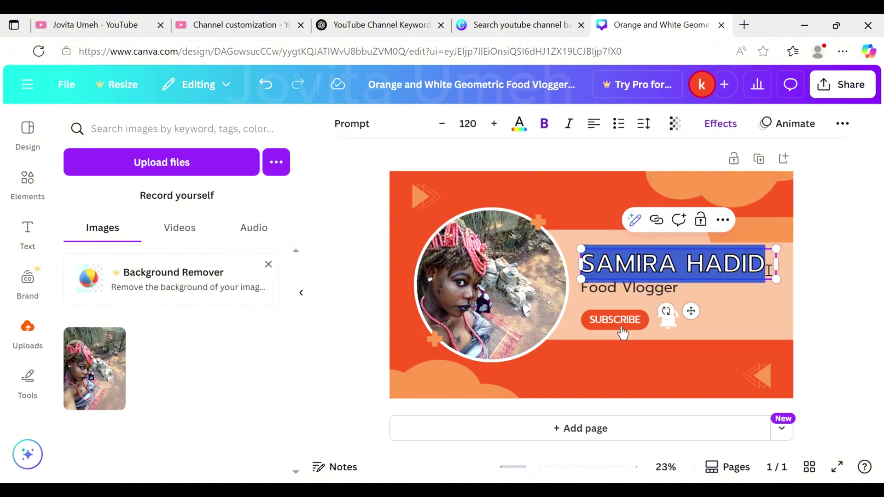
{"action": "type", "text": "STORYTIME "}
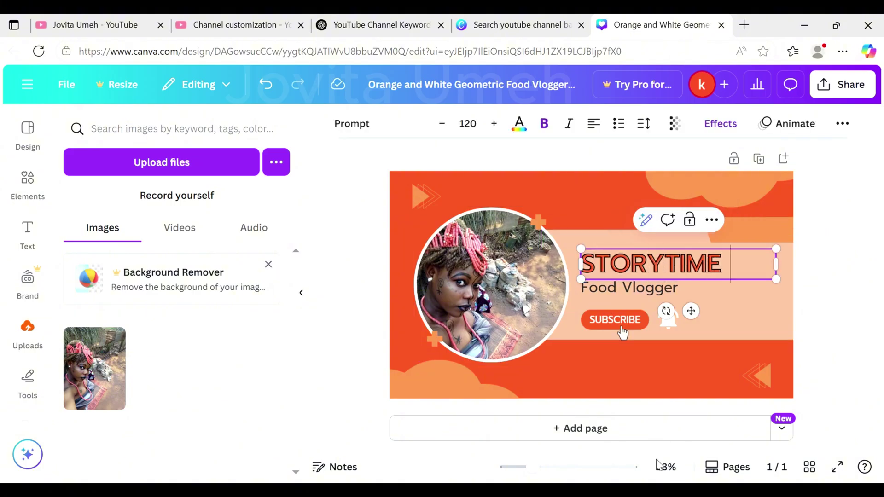
{"action": "type", "text": "ORIG"}
{"action": "key", "text": "BackSpace"}
{"action": "key", "text": "Escape"}
{"action": "key", "text": "Tab"}
{"action": "key", "text": "Return"}
{"action": "type", "text": "STORIES"}
{"action": "left_click", "coordinate": [606, 321]}
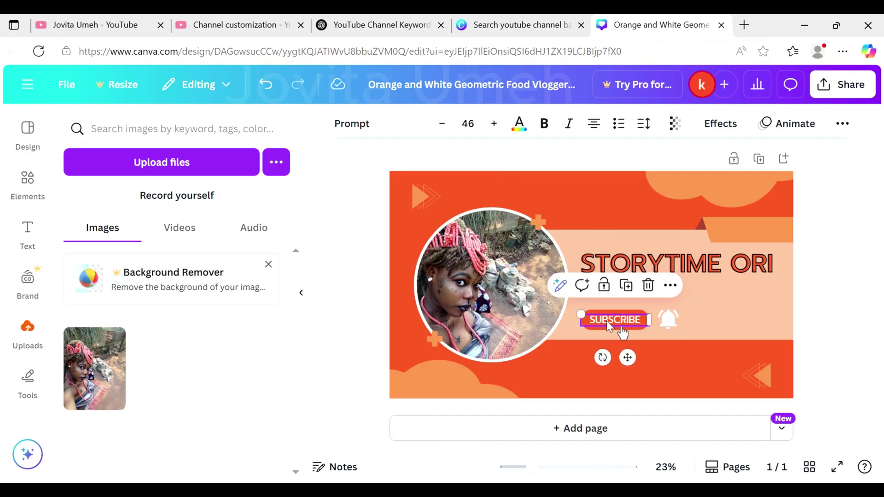
- Change the banner's orange background to dark red (#a1432b)
{"action": "left_click", "coordinate": [663, 343]}
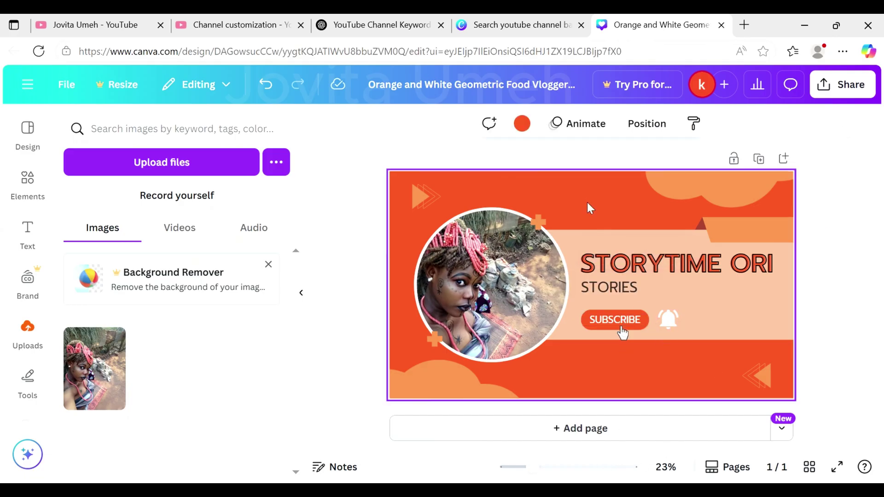
{"action": "left_click", "coordinate": [525, 129]}
{"action": "left_click", "coordinate": [230, 232]}
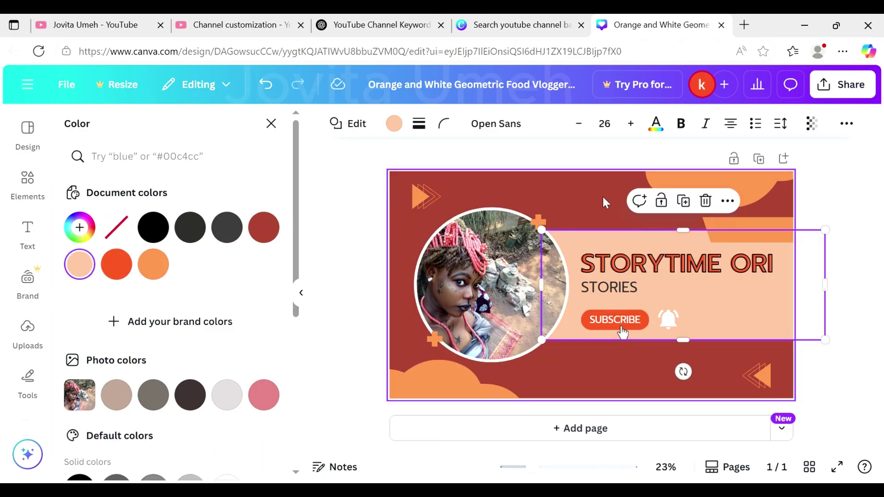
{"action": "left_click", "coordinate": [843, 84]}
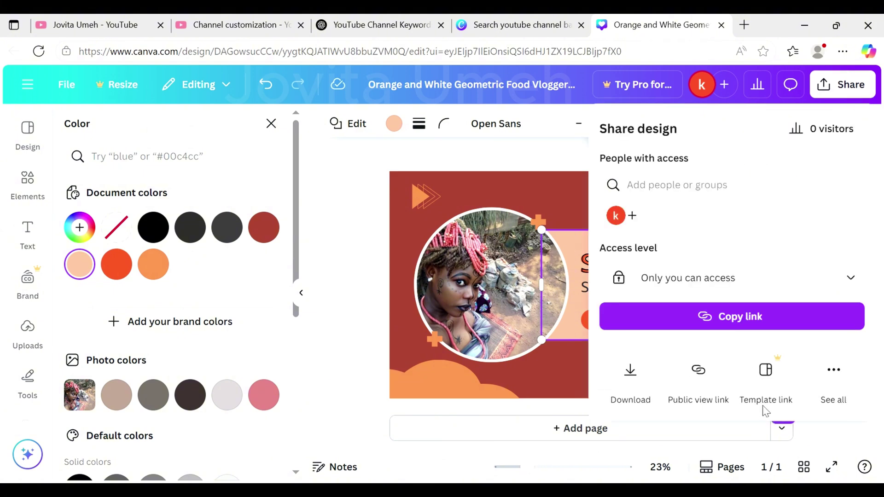
- Download the STORYTIME ORIGINS banner as a PNG and confirm it as YouTube Studio's banner art
{"action": "left_click", "coordinate": [631, 380]}
{"action": "left_click", "coordinate": [714, 406]}
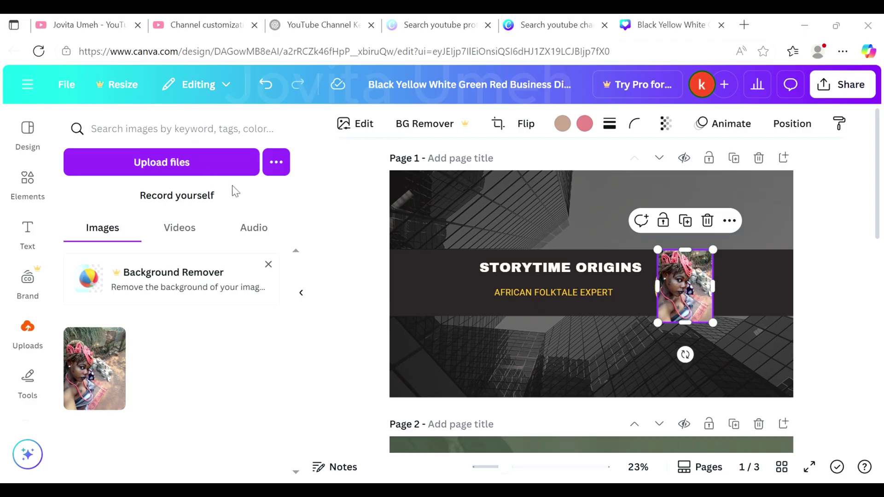
{"action": "key", "text": "alt+Tab"}
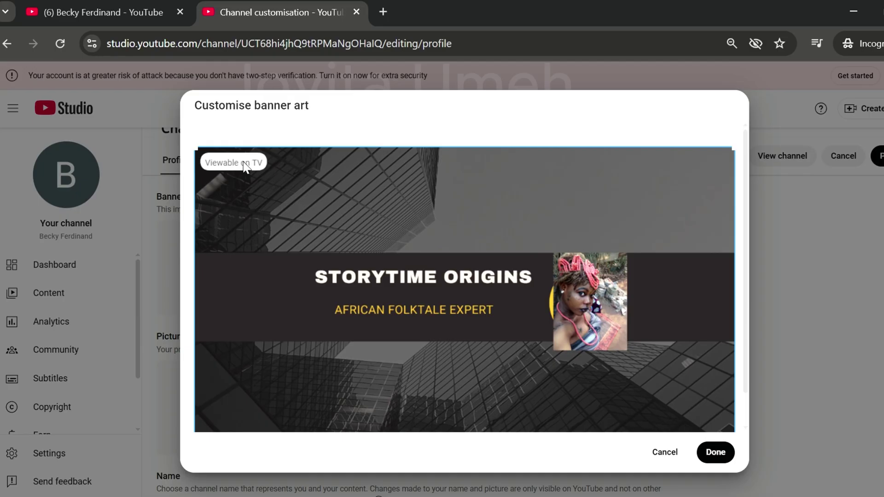
{"action": "left_click", "coordinate": [718, 452]}
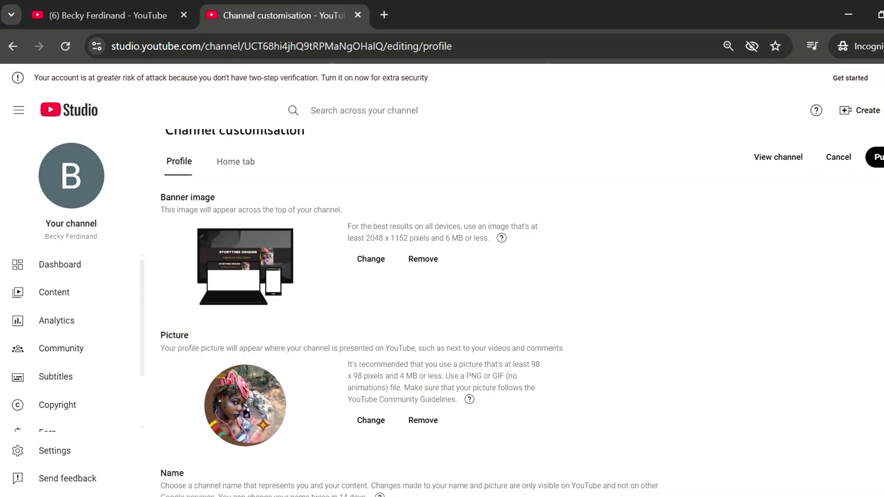
{"action": "scroll", "coordinate": [311, 304], "scroll_direction": "down", "scroll_amount": 5}
- Rename the channel 'Storytime Origin' and replace the handle with an available suggestion from 'originstori'
{"action": "double_click", "coordinate": [312, 305]}
{"action": "type", "text": "Ori"}
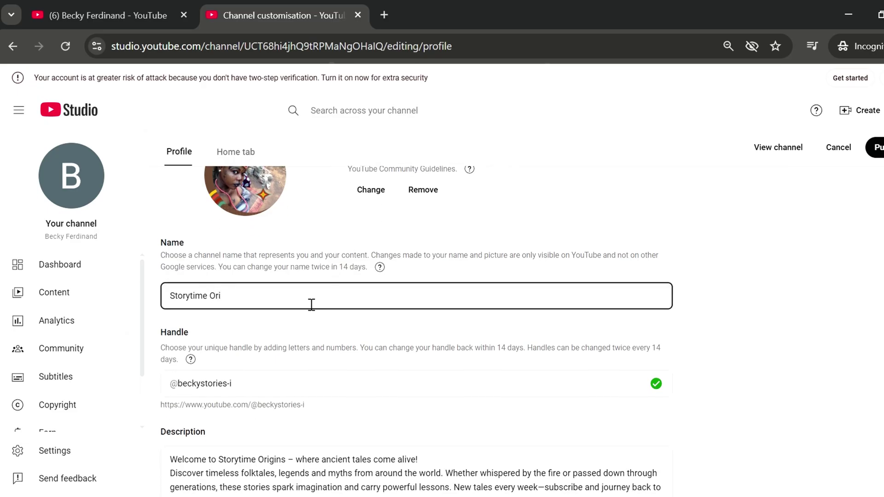
{"action": "left_click", "coordinate": [283, 391]}
{"action": "key", "text": "BackSpace"}
{"action": "key", "text": "BackSpace"}
{"action": "key", "text": "BackSpace"}
{"action": "key", "text": "BackSpace"}
{"action": "key", "text": "BackSpace"}
{"action": "key", "text": "BackSpace"}
{"action": "key", "text": "BackSpace"}
{"action": "key", "text": "BackSpace"}
{"action": "key", "text": "BackSpace"}
{"action": "key", "text": "BackSpace"}
{"action": "key", "text": "BackSpace"}
{"action": "key", "text": "BackSpace"}
{"action": "key", "text": "BackSpace"}
{"action": "key", "text": "BackSpace"}
{"action": "type", "text": "originstori"}
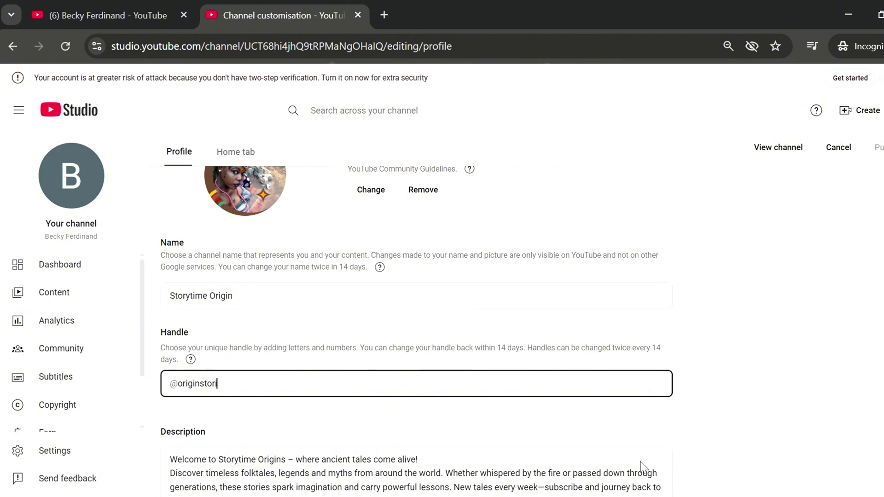
{"action": "left_click", "coordinate": [389, 407]}
{"action": "left_click", "coordinate": [336, 394]}
{"action": "scroll", "coordinate": [336, 394], "scroll_direction": "down", "scroll_amount": 3}
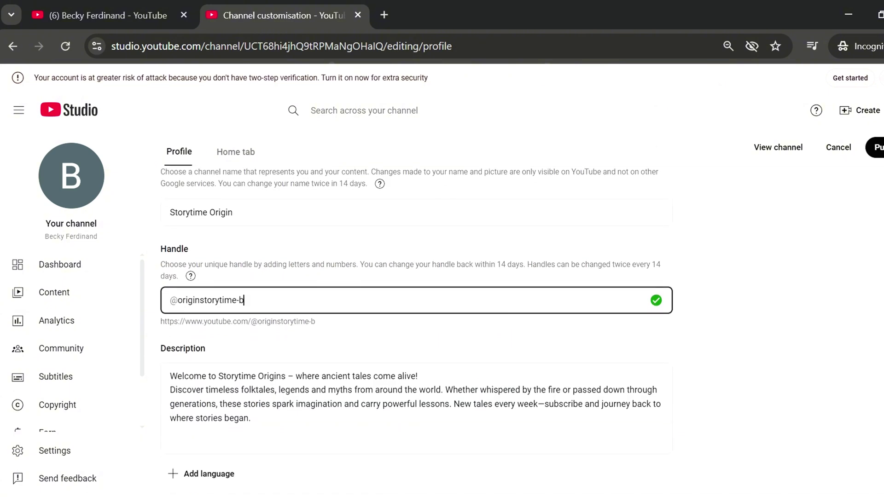
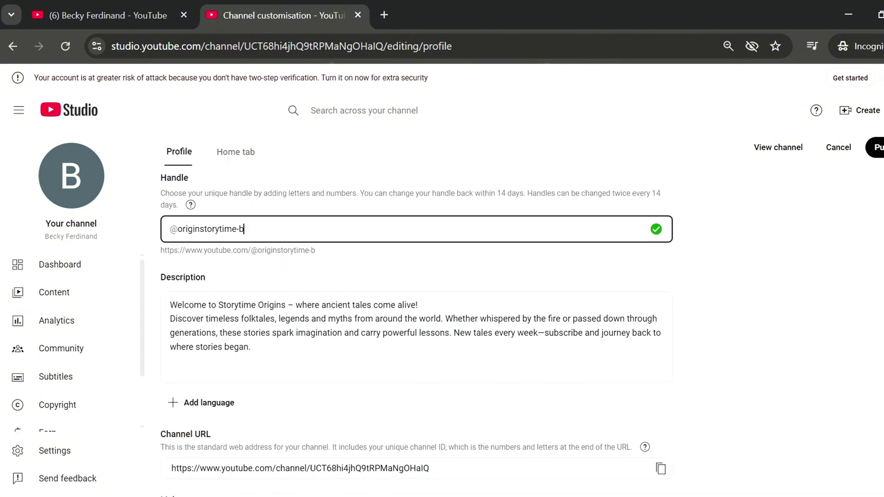
{"action": "scroll", "coordinate": [417, 328], "scroll_direction": "down", "scroll_amount": 2}
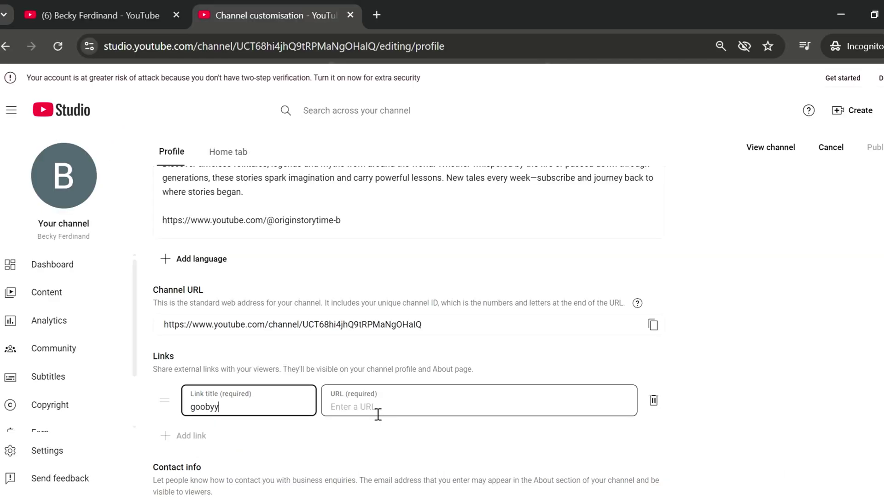
- Paste the channel's handle address as the link URL and retitle the link 'Subscribe'
{"action": "left_click", "coordinate": [458, 391]}
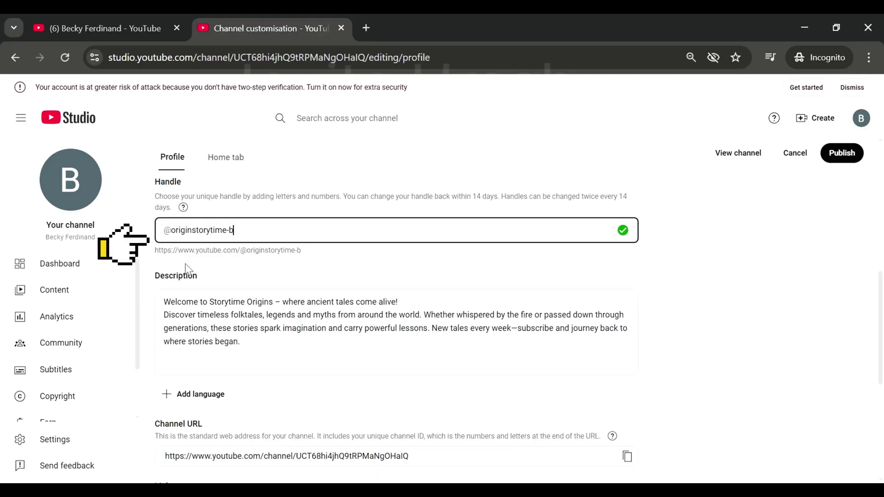
{"action": "left_click_drag", "start_coordinate": [157, 253], "coordinate": [316, 256]}
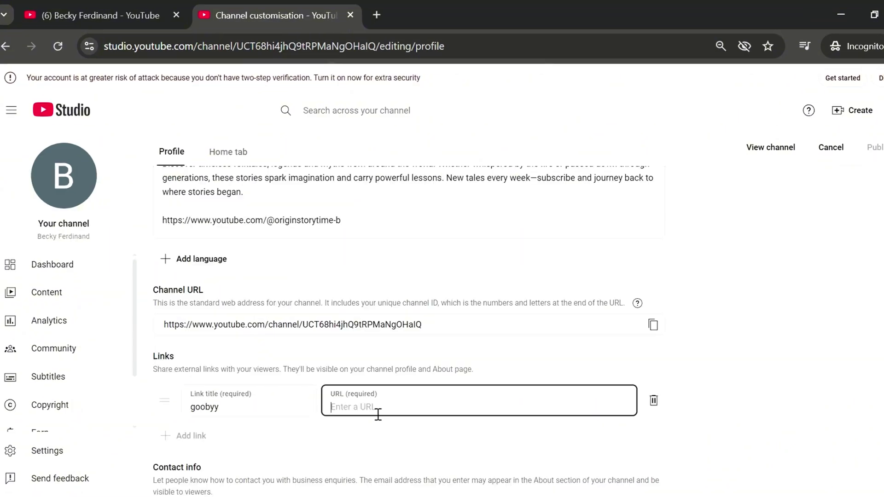
{"action": "type", "text": "https://www.youtube.com/@originstorytime-b"}
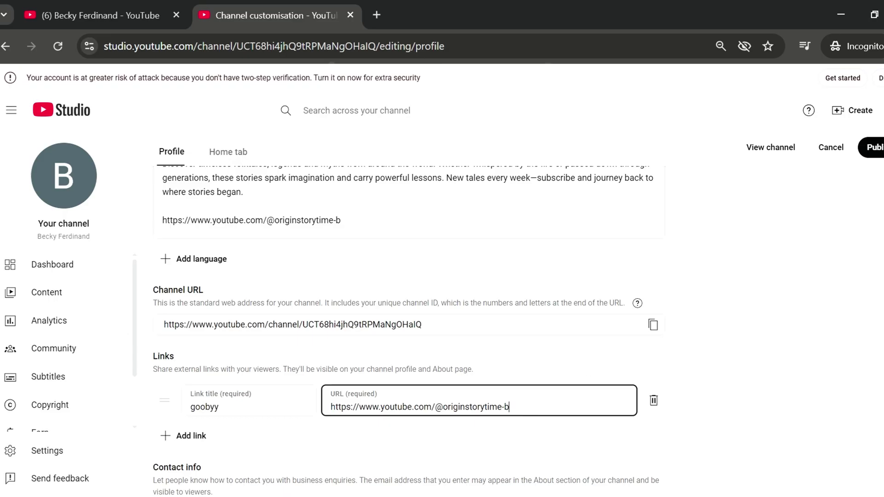
{"action": "key", "text": "shift+Tab"}
{"action": "type", "text": "Subscri"}
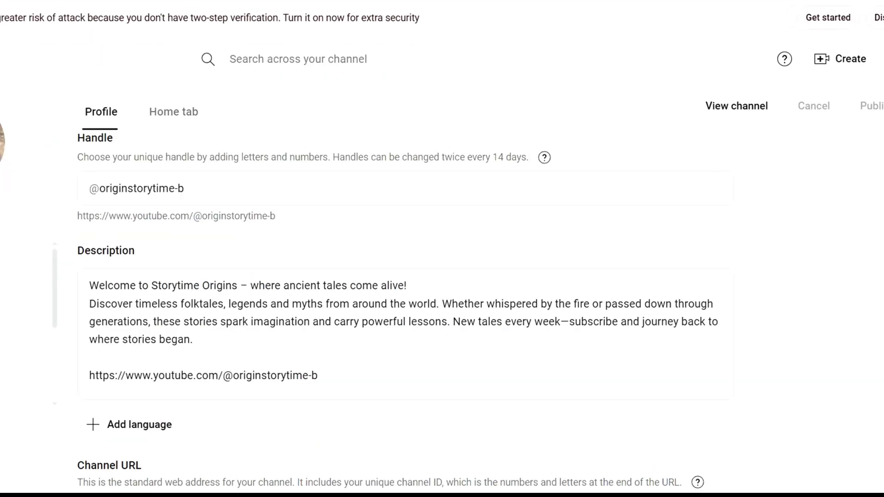
- Add a second, empty link row to the channel profile
{"action": "scroll", "coordinate": [445, 312], "scroll_direction": "down", "scroll_amount": 8}
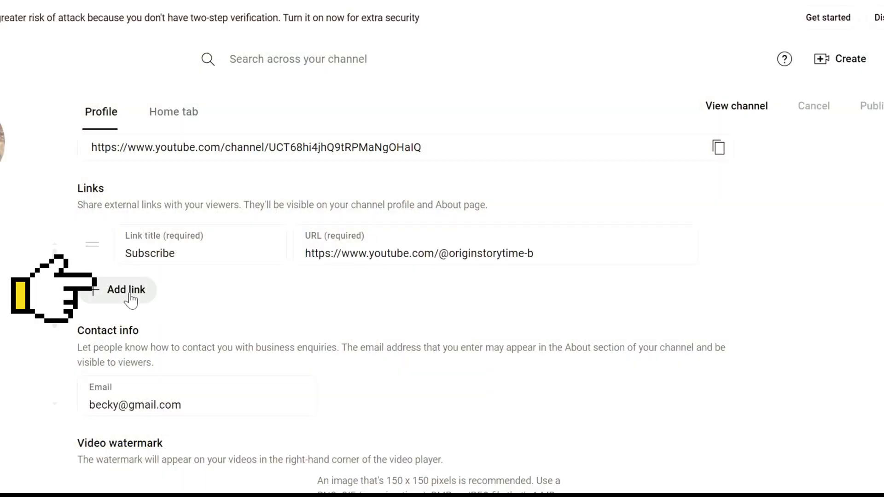
{"action": "left_click", "coordinate": [134, 299]}
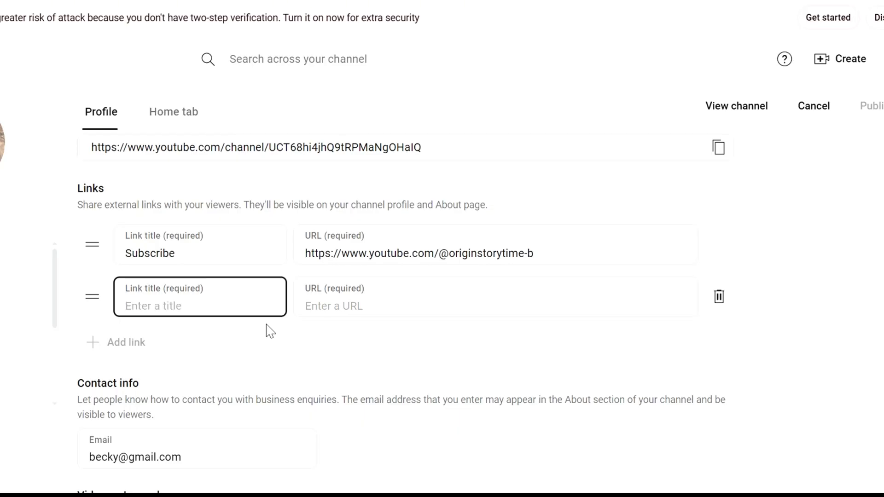
{"action": "left_click", "coordinate": [521, 313]}
- Delete the empty second link and enter the business contact Gmail address
{"action": "left_click", "coordinate": [718, 296]}
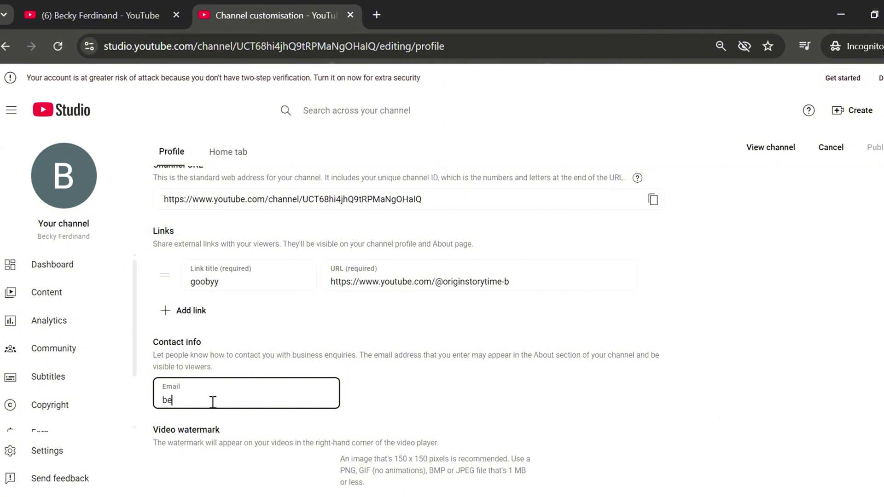
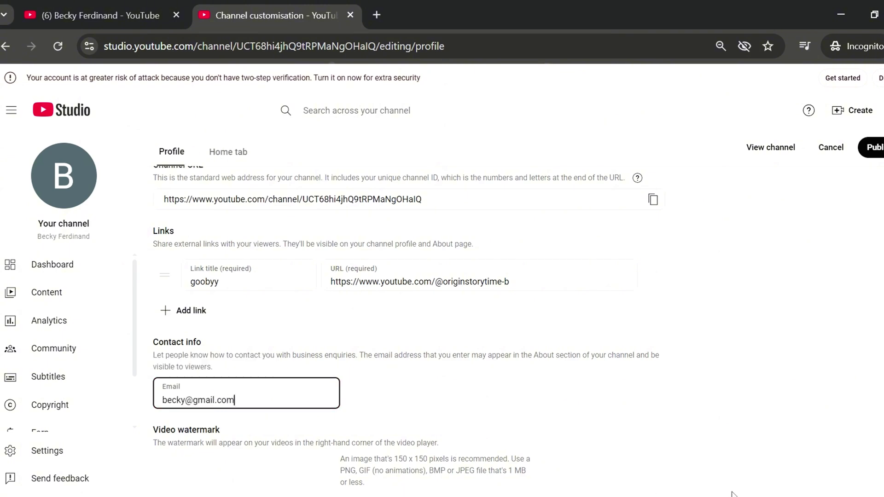
{"action": "scroll", "coordinate": [407, 331], "scroll_direction": "down", "scroll_amount": 2}
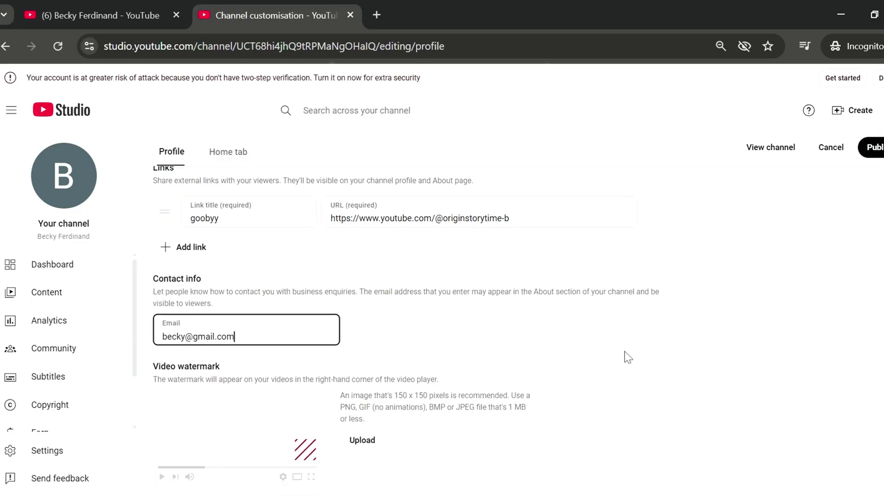
{"action": "left_click", "coordinate": [355, 441]}
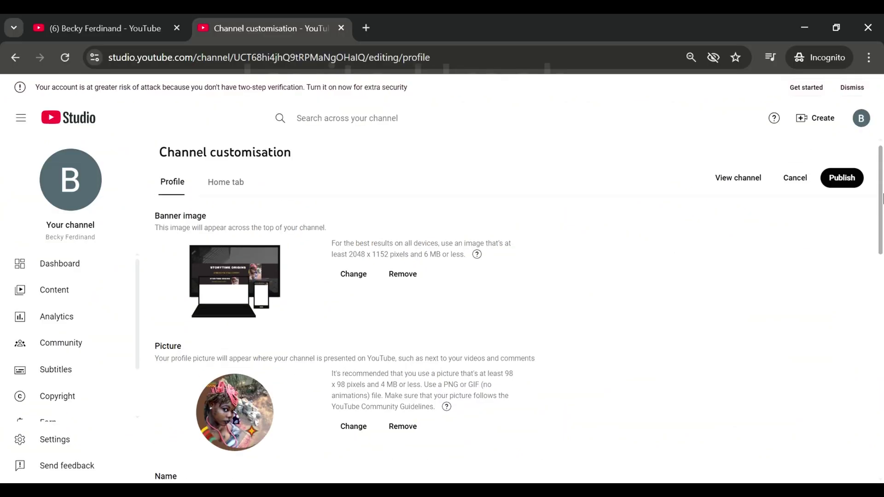
- Open the Settings dialog from the sidebar, landing on General with USD currency
{"action": "scroll", "coordinate": [882, 236], "scroll_direction": "down", "scroll_amount": 2}
{"action": "left_click_drag", "start_coordinate": [883, 235], "coordinate": [882, 188]}
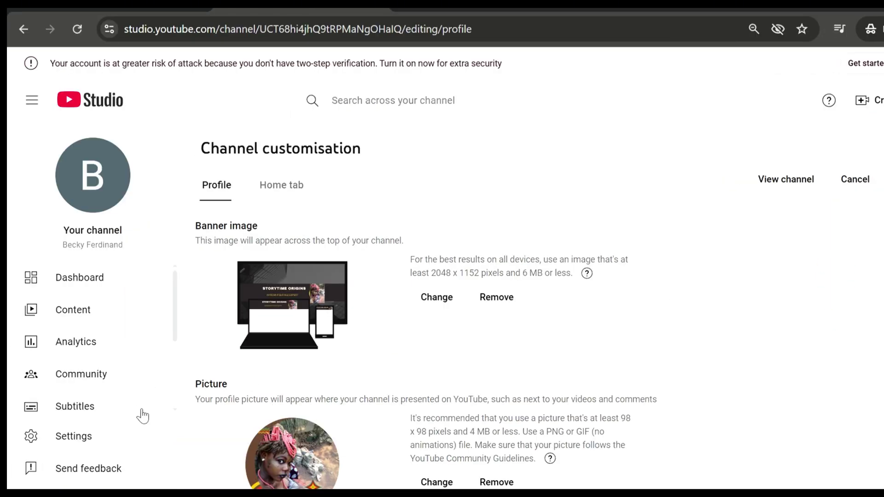
{"action": "left_click", "coordinate": [74, 436]}
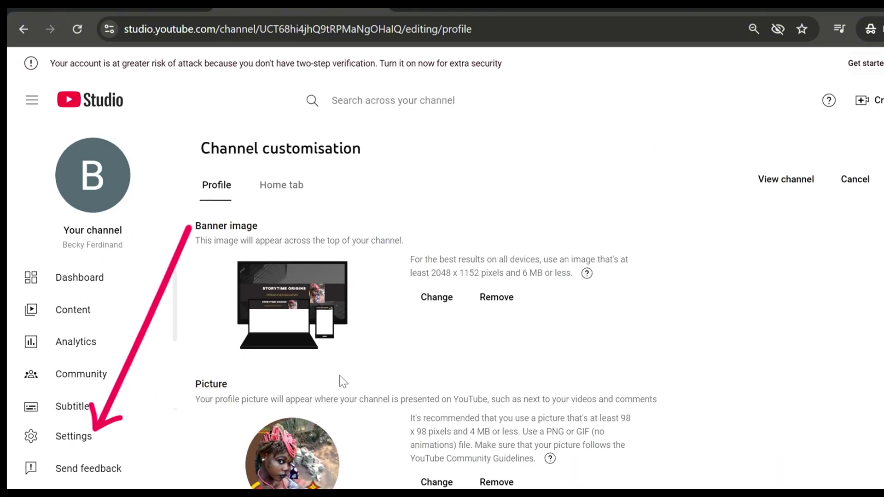
{"action": "left_click", "coordinate": [91, 438]}
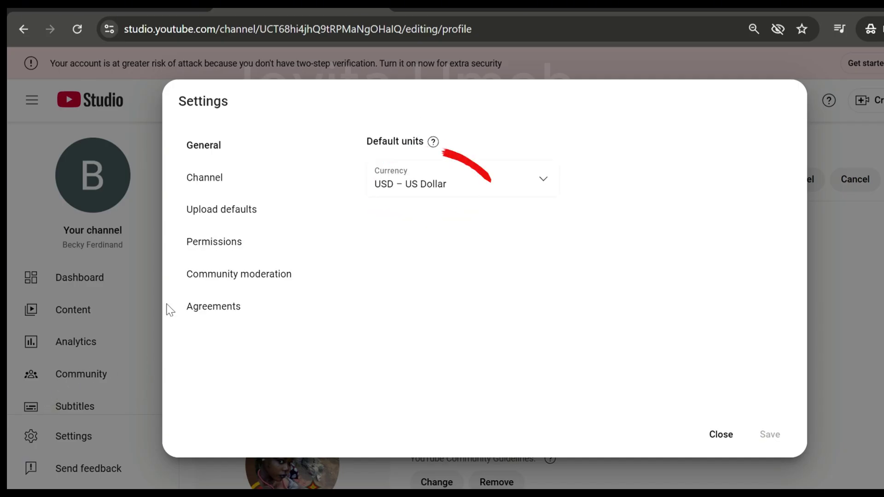
{"action": "left_click", "coordinate": [223, 183]}
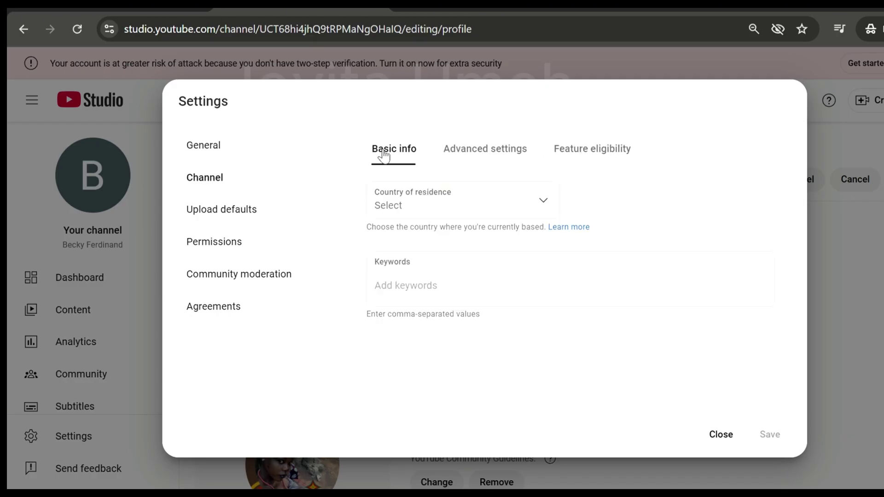
- Set the channel's country of residence to United Kingdom
{"action": "left_click", "coordinate": [460, 210]}
{"action": "scroll", "coordinate": [556, 250], "scroll_direction": "down", "scroll_amount": 5}
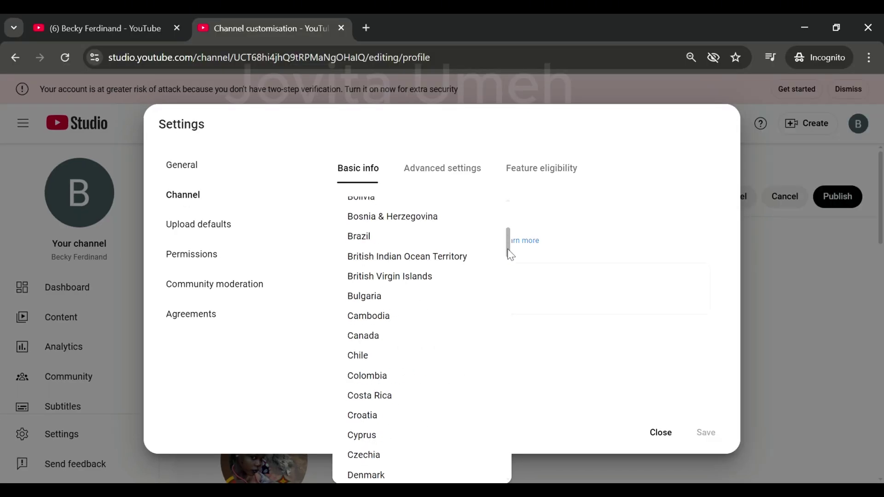
{"action": "left_click_drag", "start_coordinate": [556, 249], "coordinate": [584, 472]}
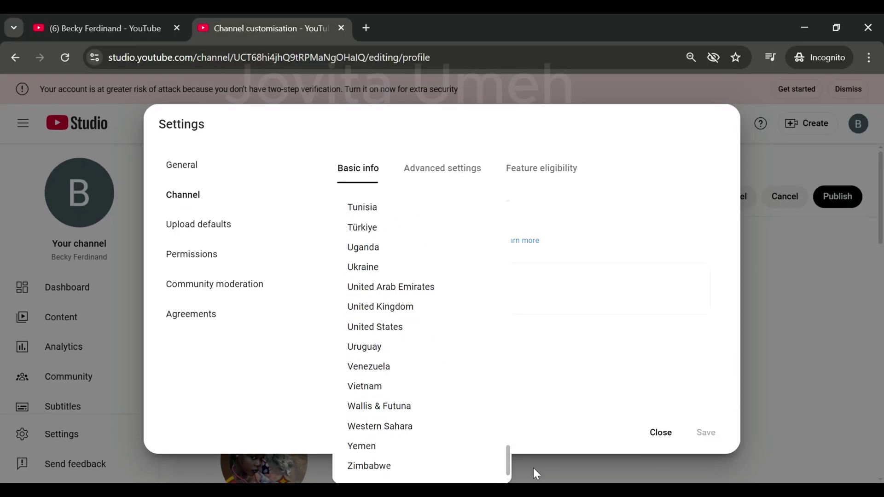
{"action": "left_click", "coordinate": [437, 312]}
- Add the keywords bedtime stories, world folktales and folk stories
{"action": "left_click", "coordinate": [406, 299]}
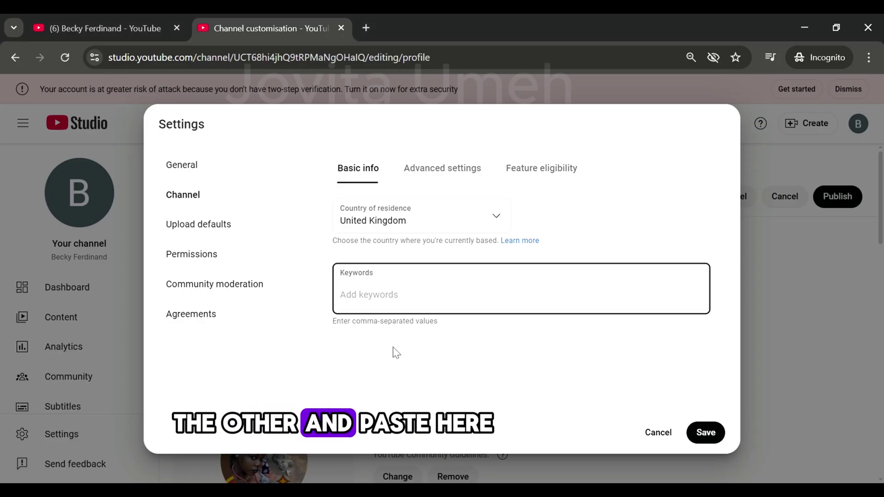
{"action": "type", "text": "bedtime stories"}
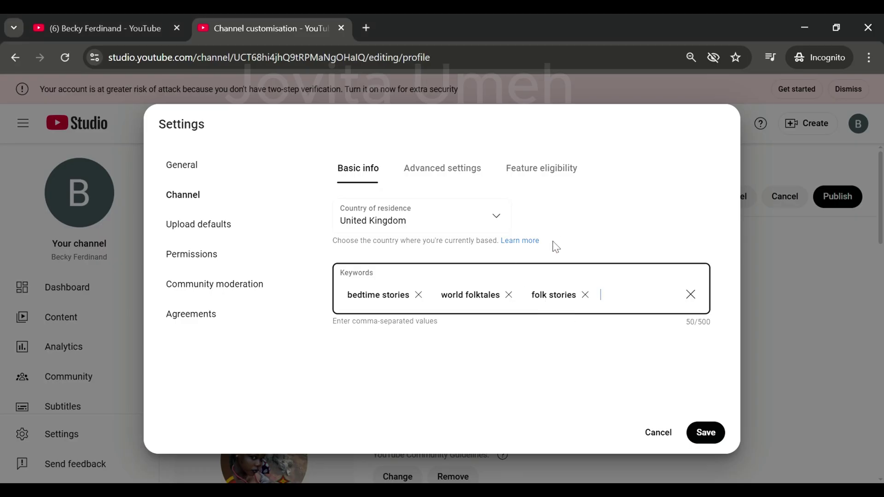
{"action": "left_click", "coordinate": [443, 177]}
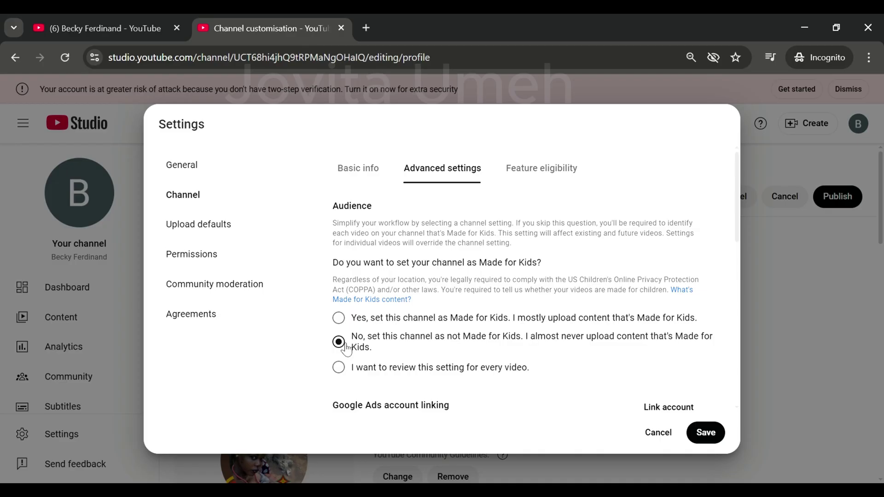
- Set the channel audience to 'No, set this channel as not Made for Kids'
{"action": "left_click", "coordinate": [340, 318]}
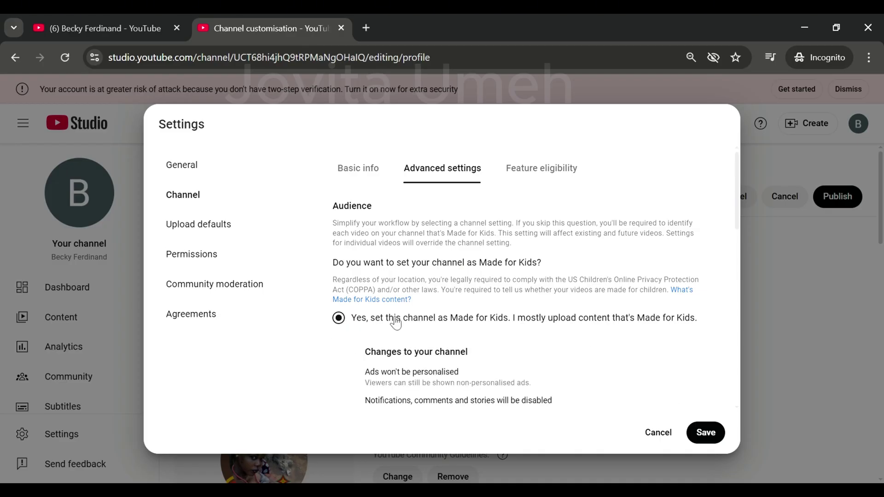
{"action": "left_click_drag", "start_coordinate": [737, 211], "coordinate": [737, 234]}
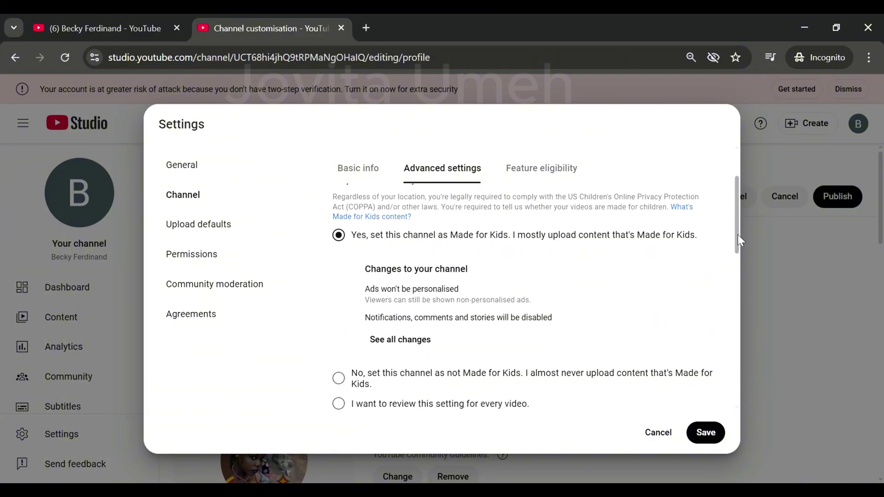
{"action": "left_click", "coordinate": [339, 377]}
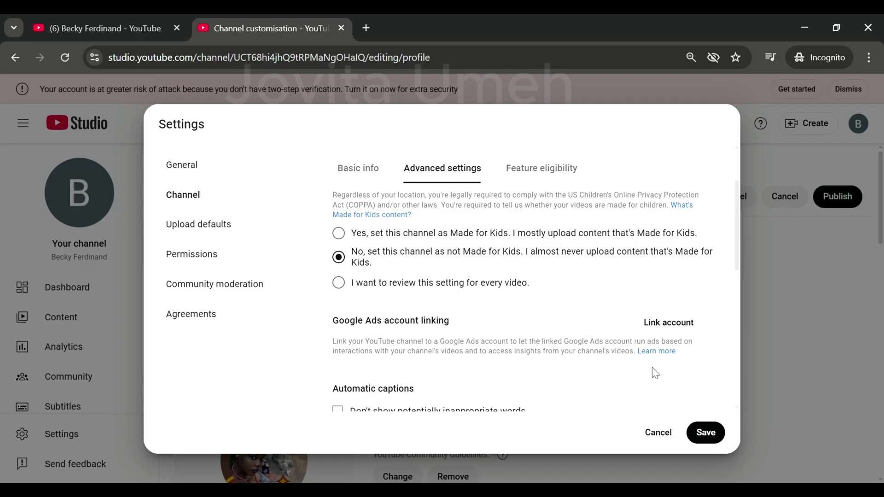
{"action": "left_click_drag", "start_coordinate": [739, 256], "coordinate": [739, 319]}
- Show the Feature eligibility tab and expand the Intermediate features requirements
{"action": "scroll", "coordinate": [718, 276], "scroll_direction": "up", "scroll_amount": 5}
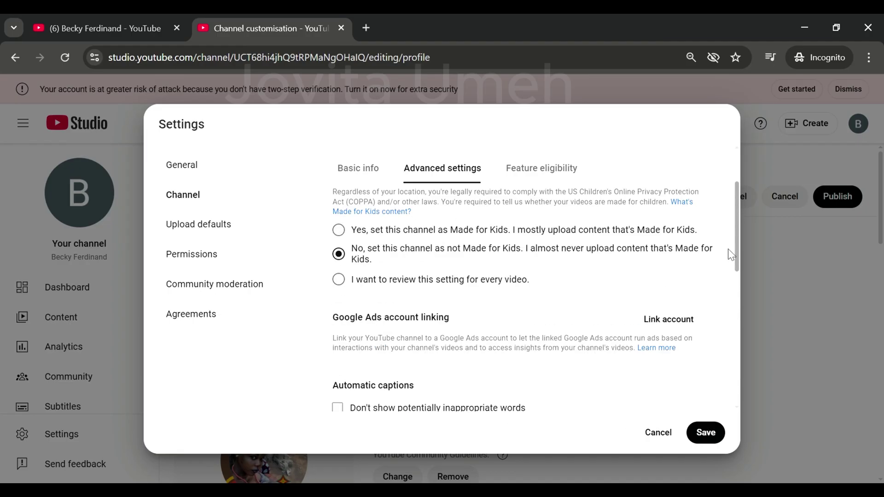
{"action": "left_click", "coordinate": [533, 179]}
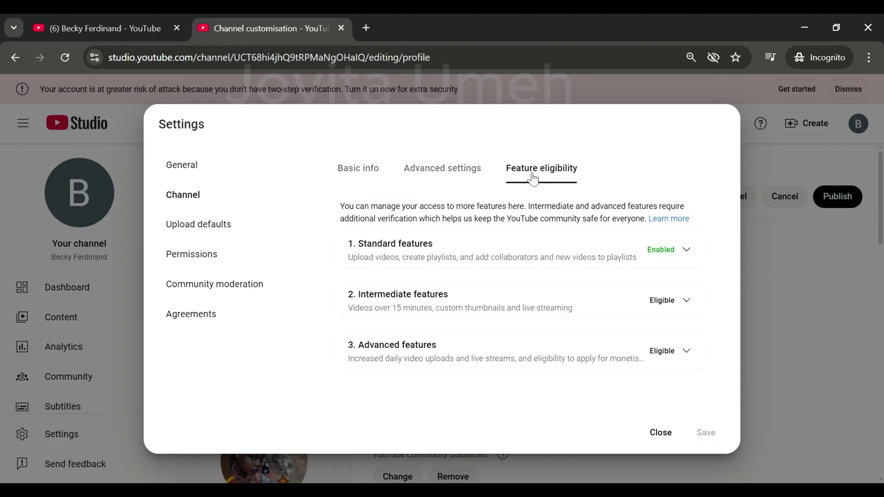
{"action": "left_click", "coordinate": [688, 302]}
- Start phone verification in a new tab, then expand the Advanced features requirements
{"action": "scroll", "coordinate": [693, 305], "scroll_direction": "down", "scroll_amount": 2}
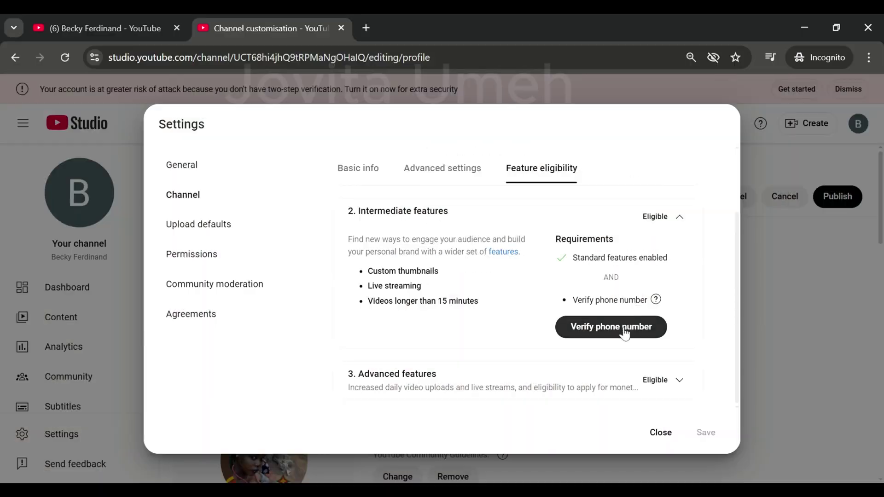
{"action": "left_click", "coordinate": [625, 334]}
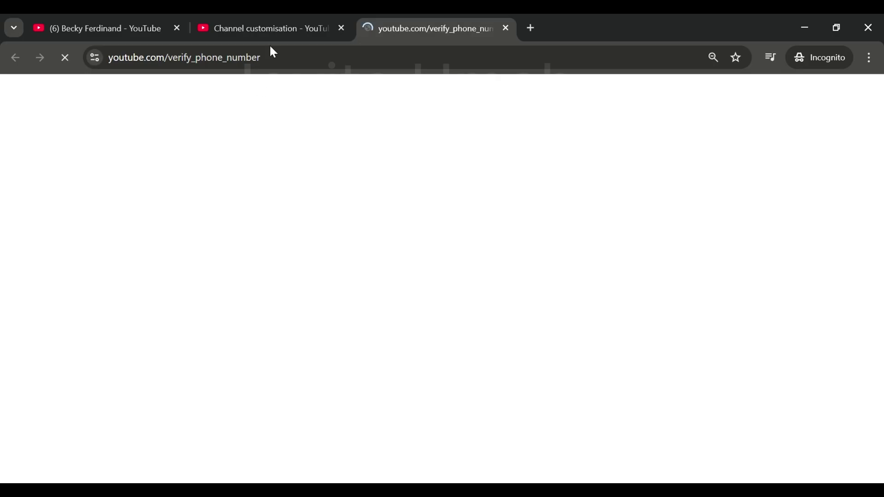
{"action": "left_click", "coordinate": [270, 29]}
{"action": "left_click_drag", "start_coordinate": [736, 354], "coordinate": [736, 373]}
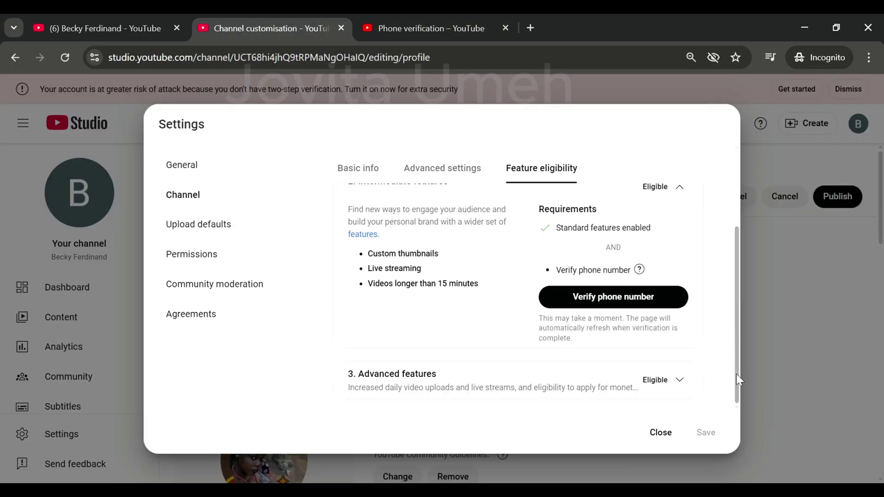
{"action": "left_click", "coordinate": [659, 390]}
{"action": "left_click_drag", "start_coordinate": [738, 332], "coordinate": [734, 256]}
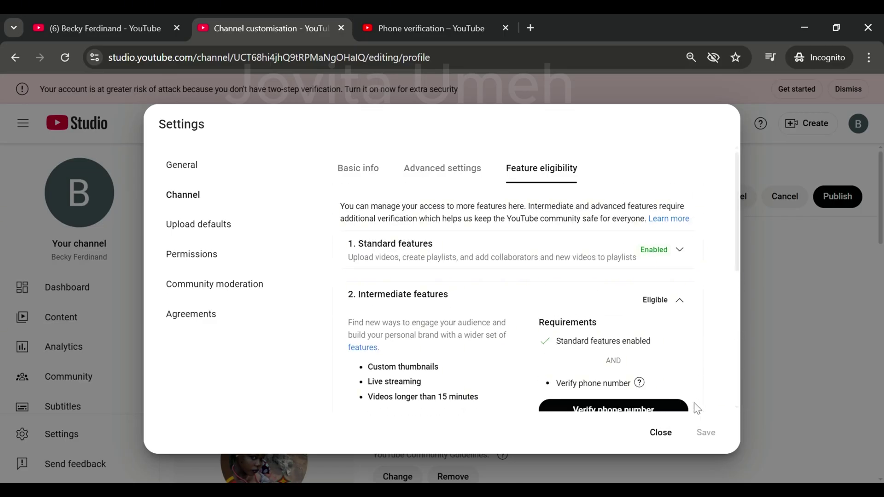
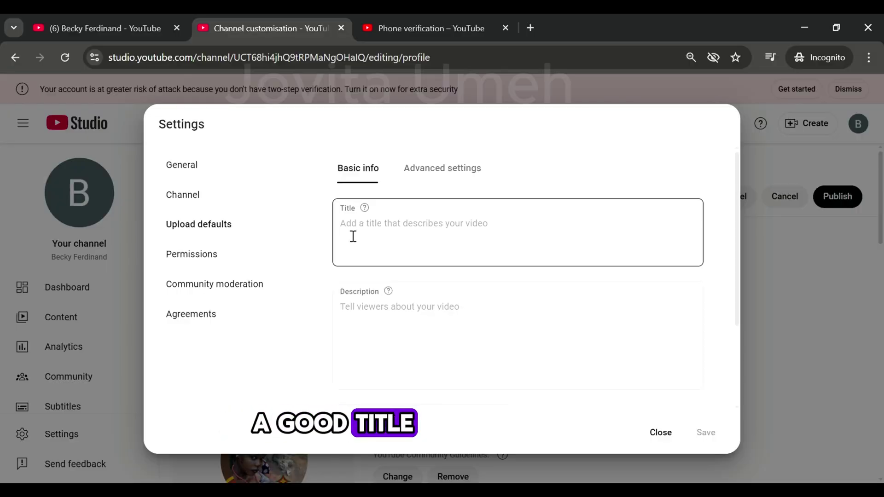
- Choose Private as the default visibility for new uploads
{"action": "scroll", "coordinate": [736, 290], "scroll_direction": "down", "scroll_amount": 1}
{"action": "scroll", "coordinate": [738, 295], "scroll_direction": "down", "scroll_amount": 3}
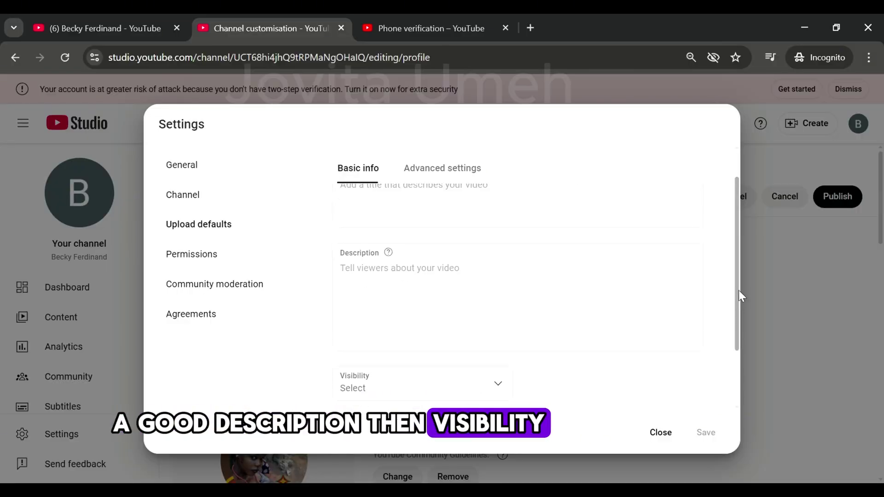
{"action": "left_click", "coordinate": [505, 312]}
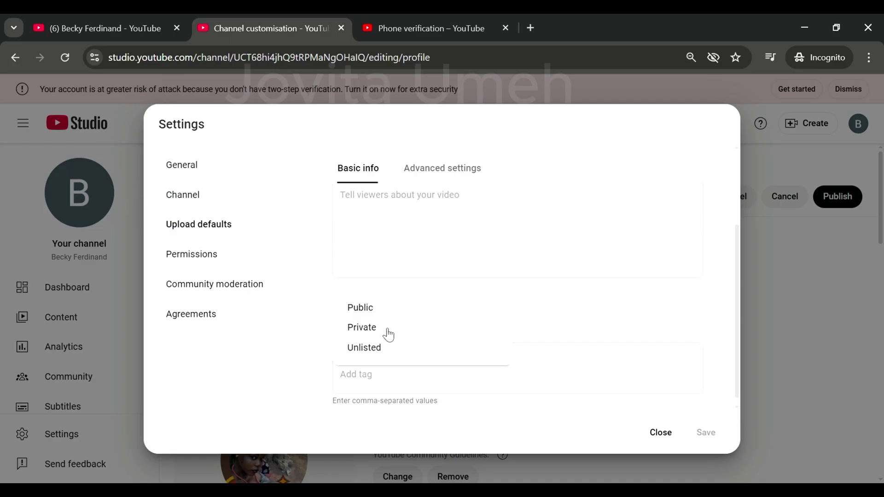
{"action": "left_click", "coordinate": [364, 327]}
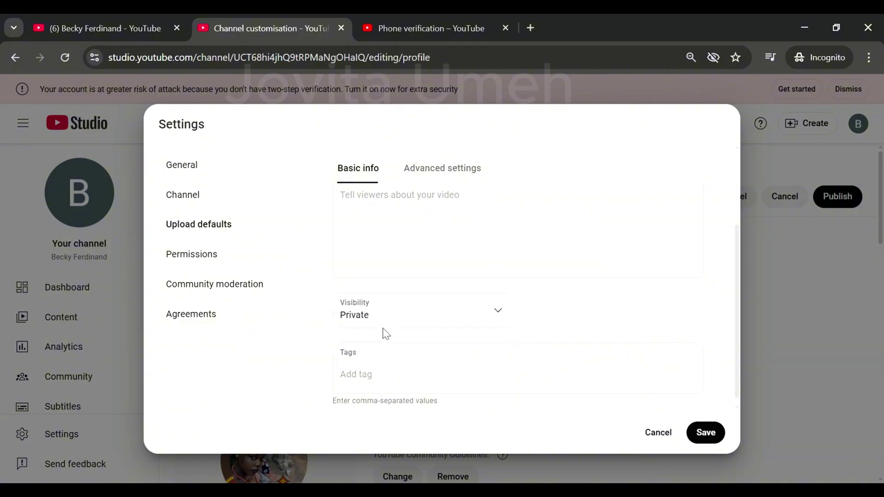
{"action": "left_click", "coordinate": [396, 384]}
- Reload the upload defaults, reselect Private visibility and get ready to add default tags
{"action": "left_click", "coordinate": [259, 228]}
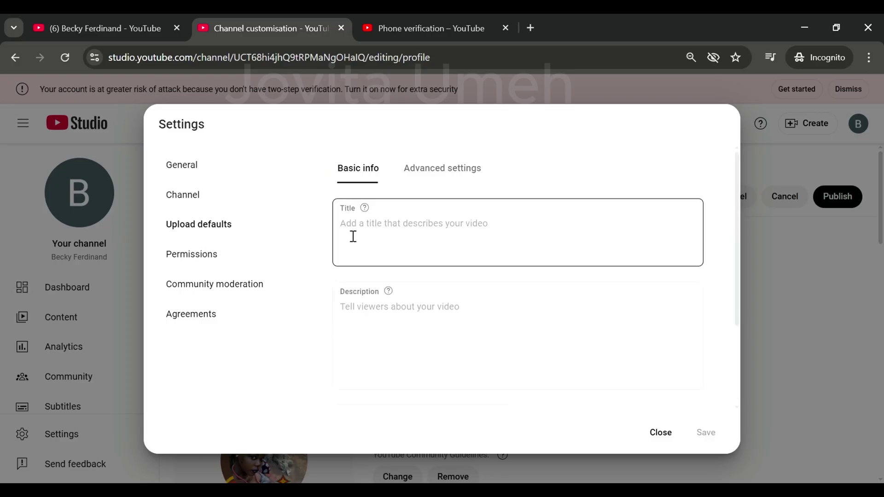
{"action": "scroll", "coordinate": [561, 313], "scroll_direction": "down", "scroll_amount": 3}
{"action": "left_click", "coordinate": [502, 312]}
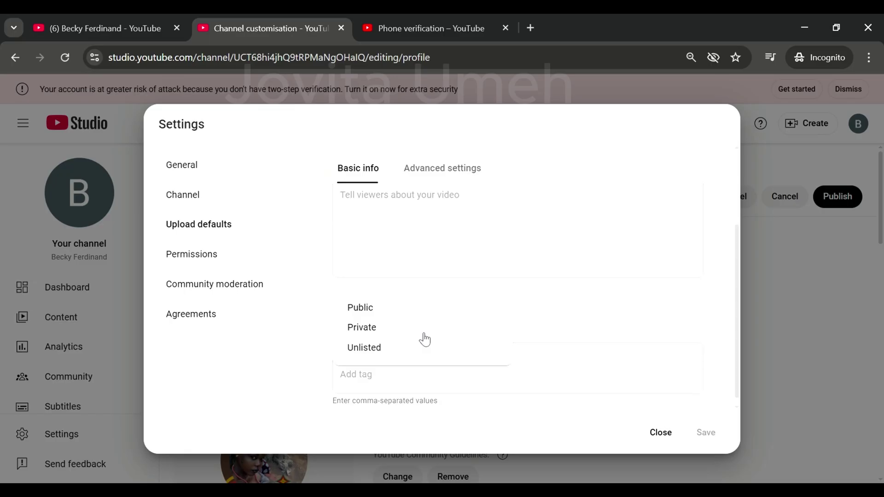
{"action": "left_click", "coordinate": [362, 328]}
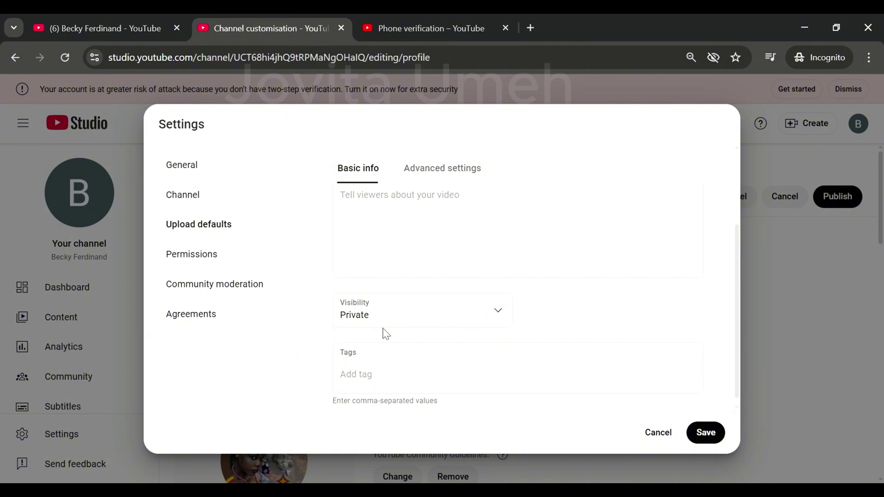
{"action": "left_click", "coordinate": [397, 385]}
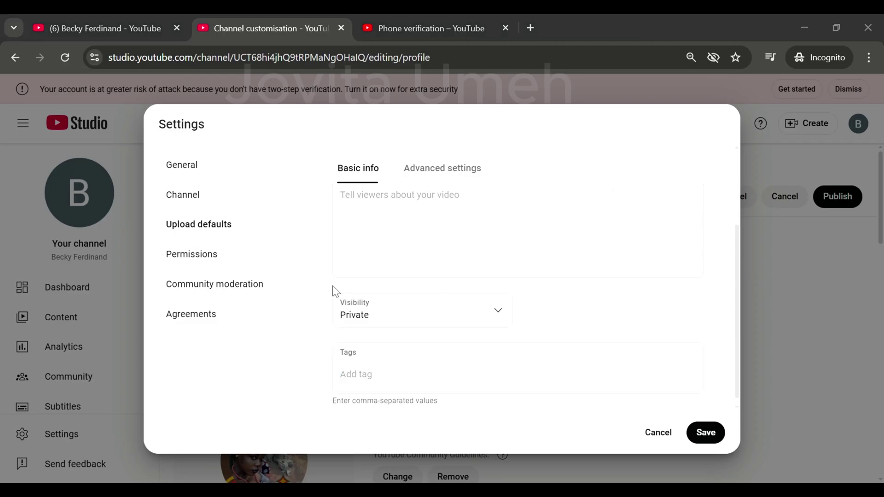
{"action": "left_click", "coordinate": [361, 306]}
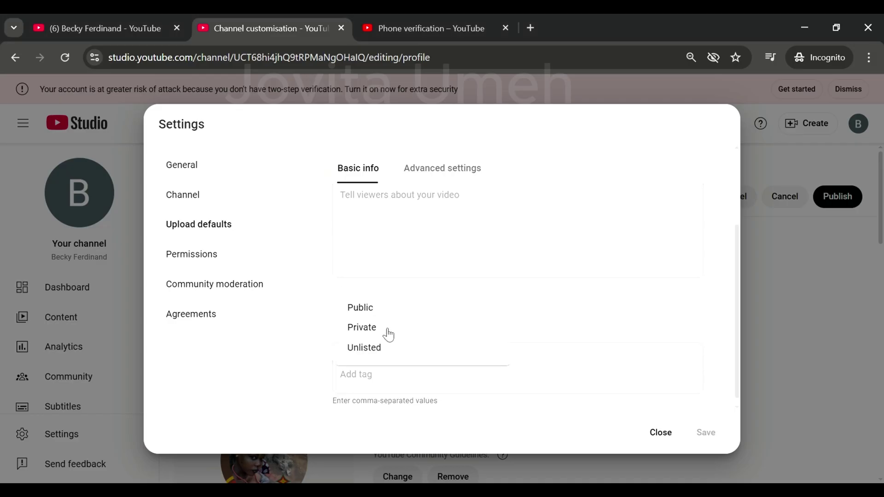
{"action": "left_click", "coordinate": [362, 328]}
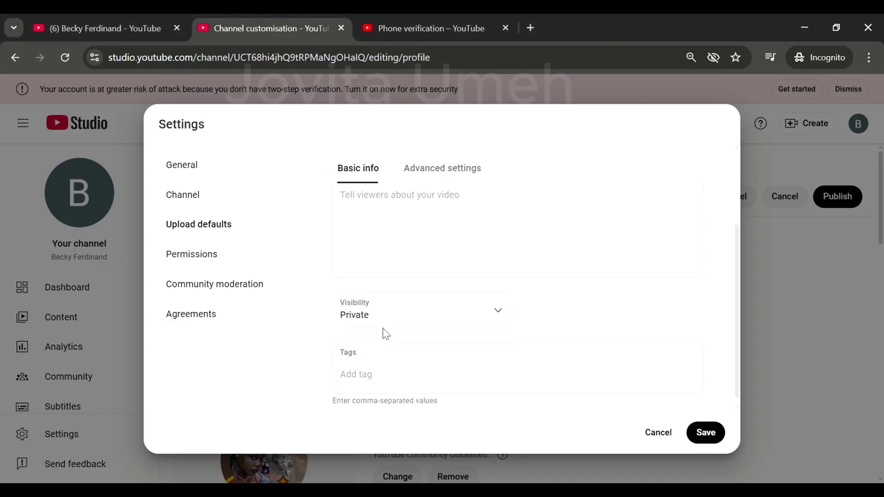
{"action": "left_click", "coordinate": [426, 383]}
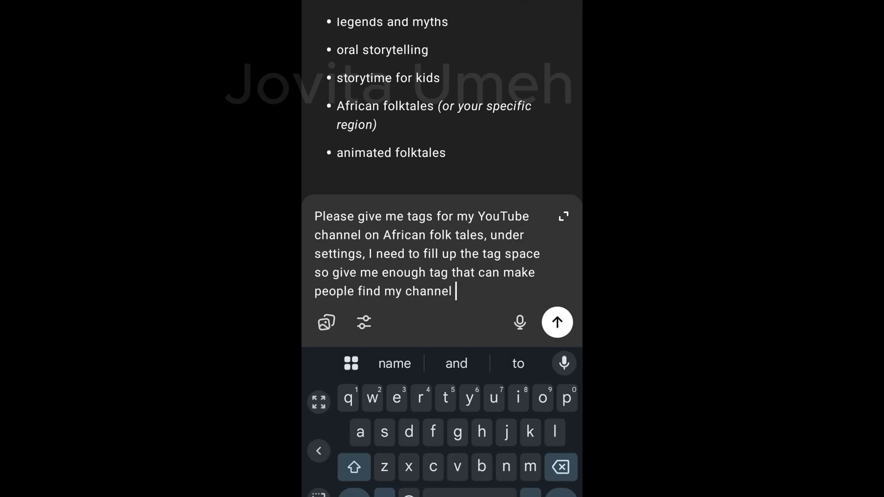
- Send the tag request to ChatGPT, copy its tag list, and add the 'storytelling channel' tag
{"action": "left_click", "coordinate": [557, 322]}
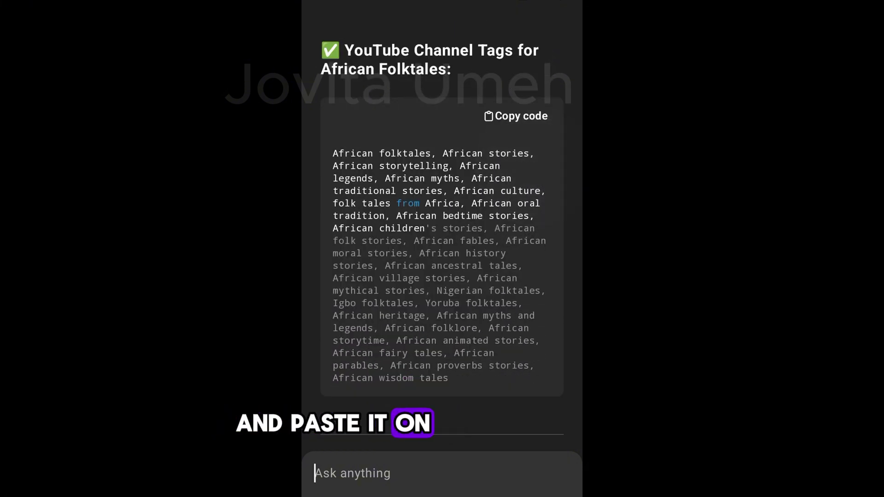
{"action": "left_click", "coordinate": [515, 116]}
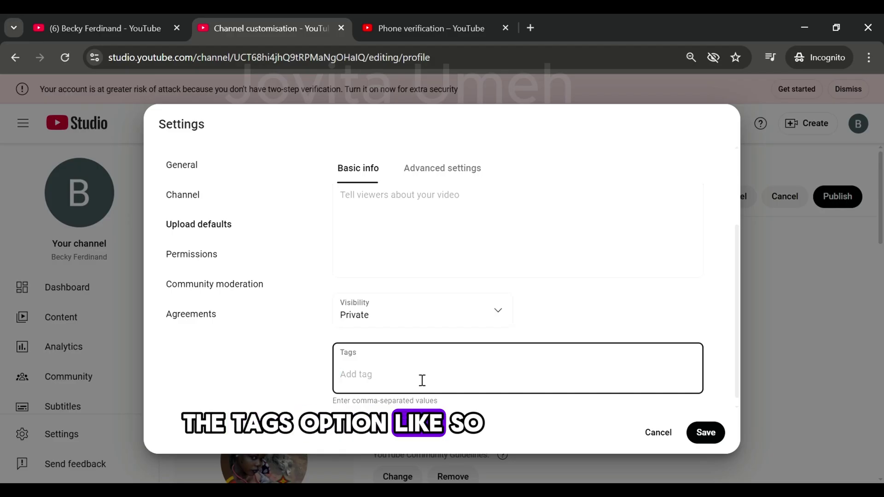
{"action": "type", "text": "storytelling channel"}
{"action": "key", "text": "Return"}
- Save the upload defaults from the Advanced settings tab
{"action": "left_click", "coordinate": [442, 169]}
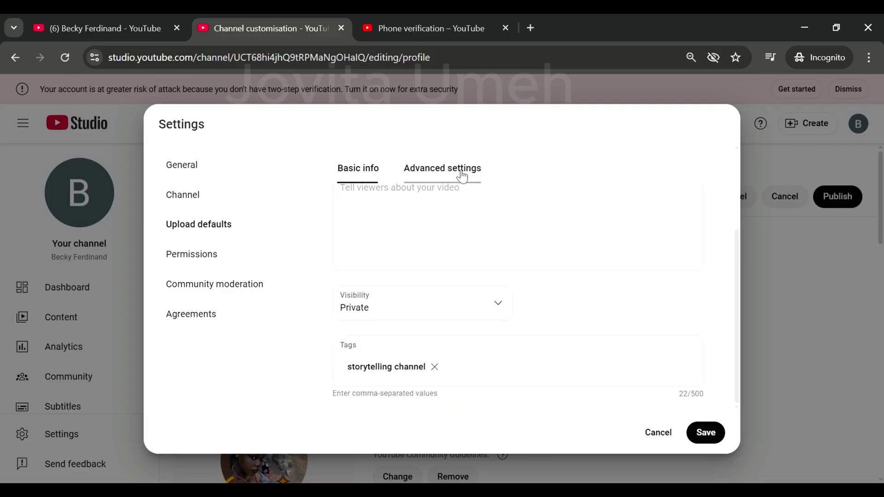
{"action": "left_click_drag", "start_coordinate": [735, 200], "coordinate": [743, 285]}
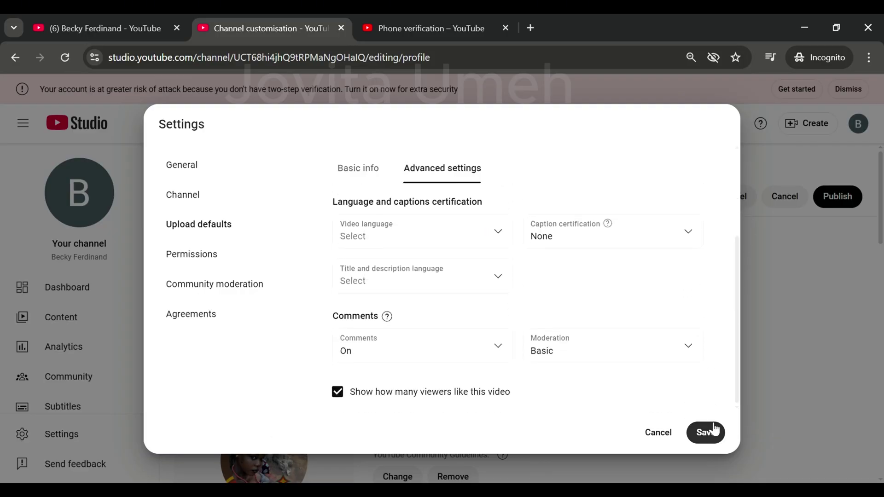
{"action": "left_click", "coordinate": [705, 434]}
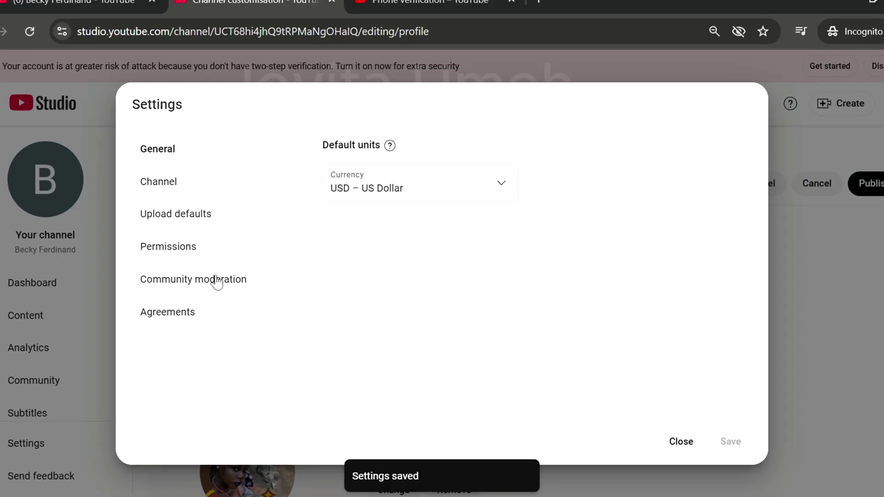
- Go to Permissions, dismiss its stream announcement, and bring up Community moderation
{"action": "left_click", "coordinate": [211, 253]}
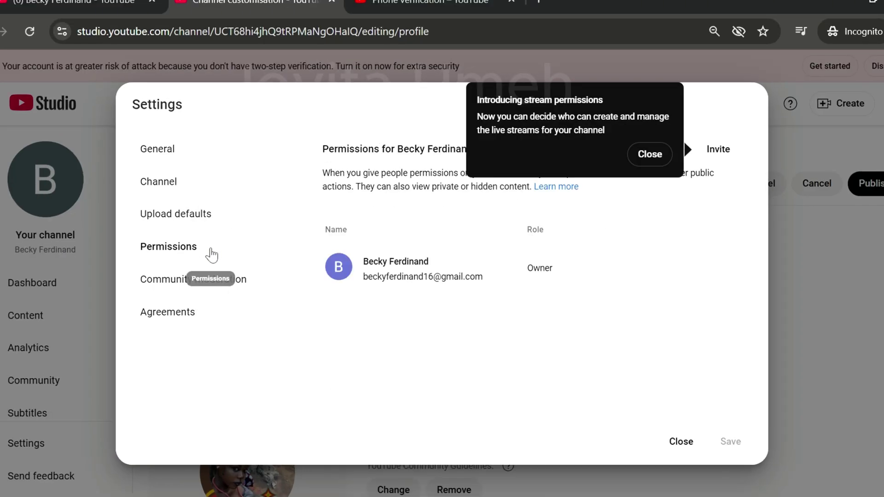
{"action": "left_click", "coordinate": [649, 154]}
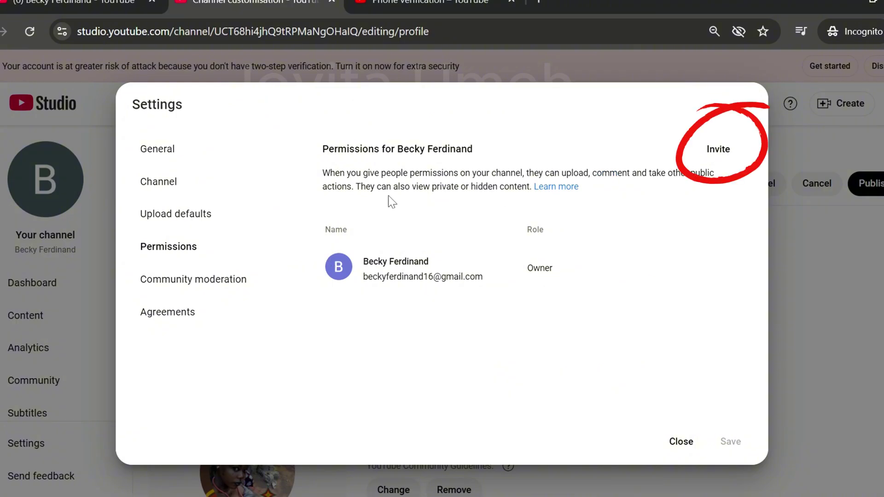
{"action": "left_click", "coordinate": [234, 282]}
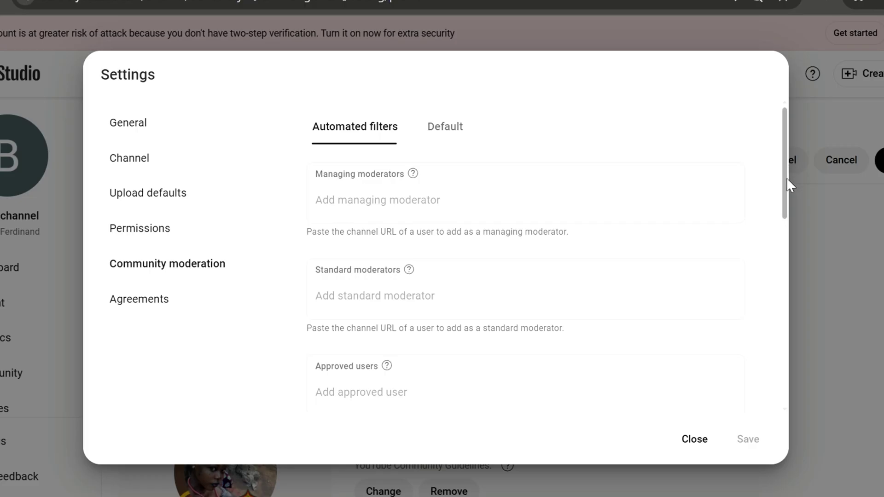
- On the Default tab keep comment moderation at Basic, review Agreements, and close Settings
{"action": "left_click_drag", "start_coordinate": [786, 175], "coordinate": [786, 181]}
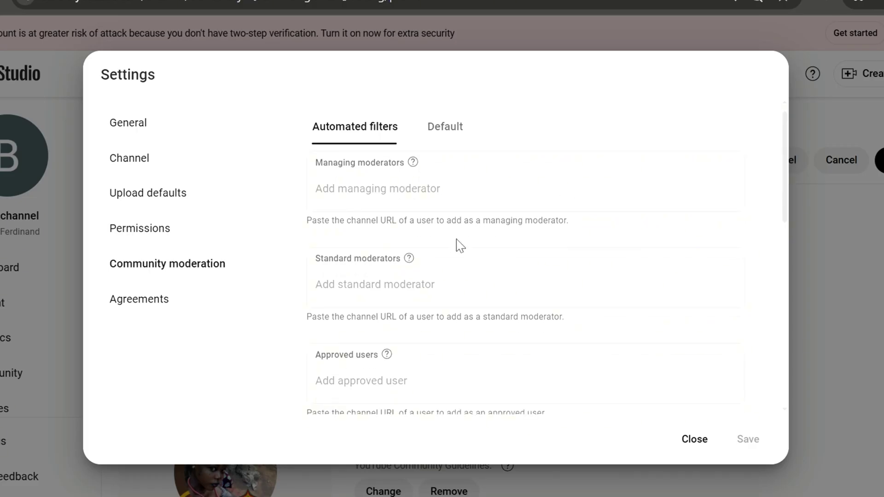
{"action": "left_click_drag", "start_coordinate": [787, 221], "coordinate": [785, 258]}
{"action": "left_click", "coordinate": [445, 132]}
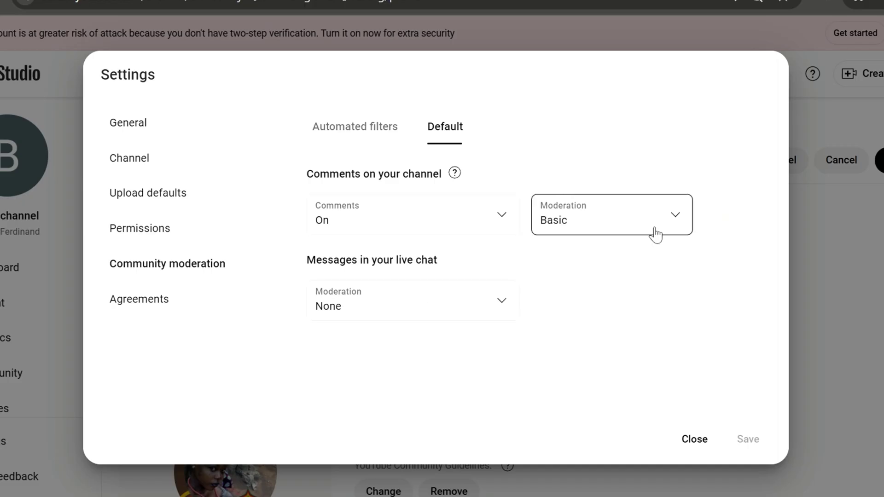
{"action": "left_click", "coordinate": [682, 220]}
{"action": "left_click", "coordinate": [645, 253]}
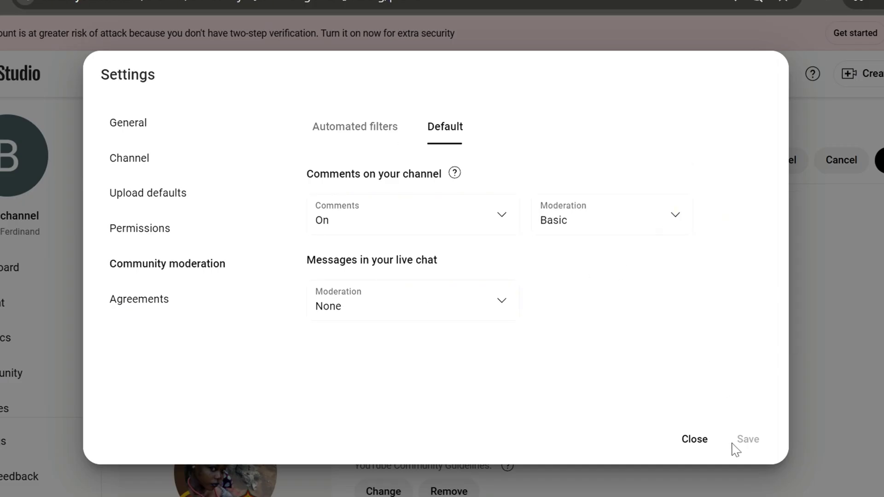
{"action": "left_click", "coordinate": [174, 305]}
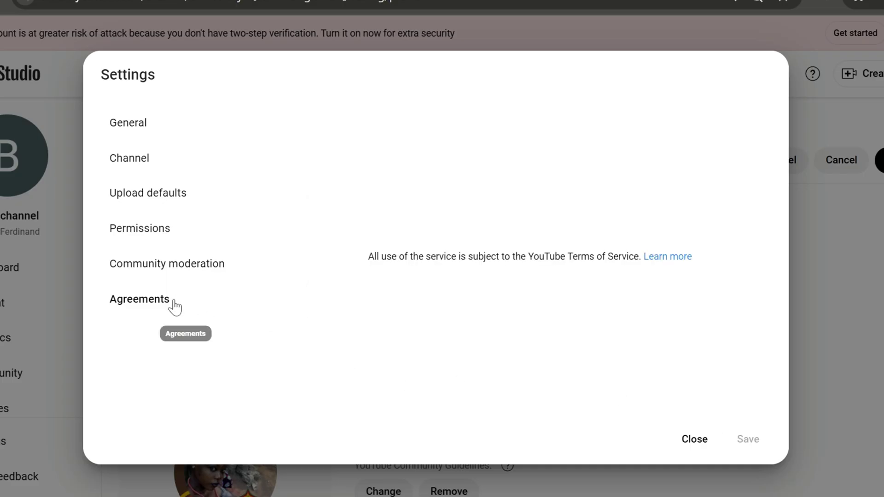
{"action": "left_click", "coordinate": [693, 441]}
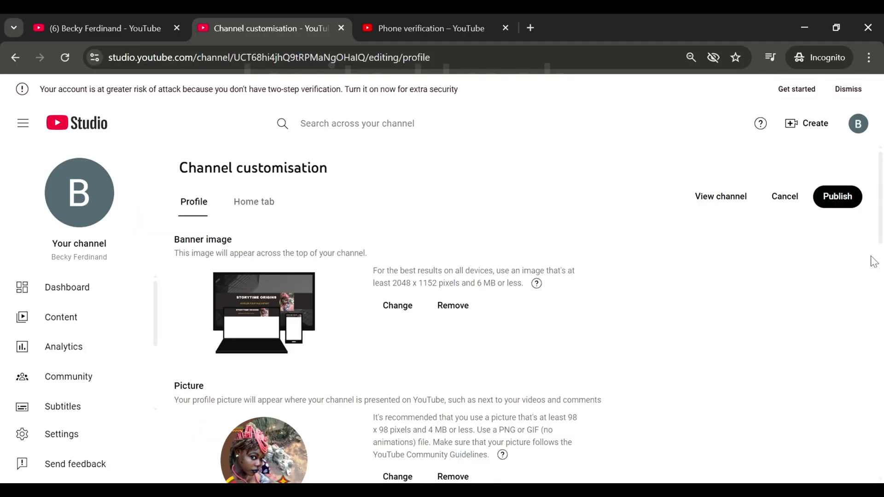
- Publish the profile changes and view the live Storytime Origins channel page in a new tab
{"action": "left_click_drag", "start_coordinate": [881, 233], "coordinate": [880, 325]}
{"action": "scroll", "coordinate": [880, 324], "scroll_direction": "down", "scroll_amount": 4}
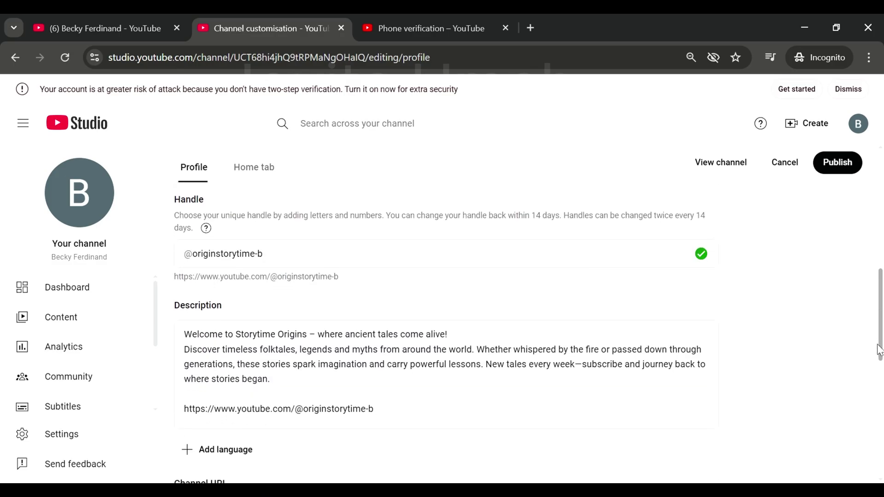
{"action": "scroll", "coordinate": [882, 299], "scroll_direction": "up", "scroll_amount": 7}
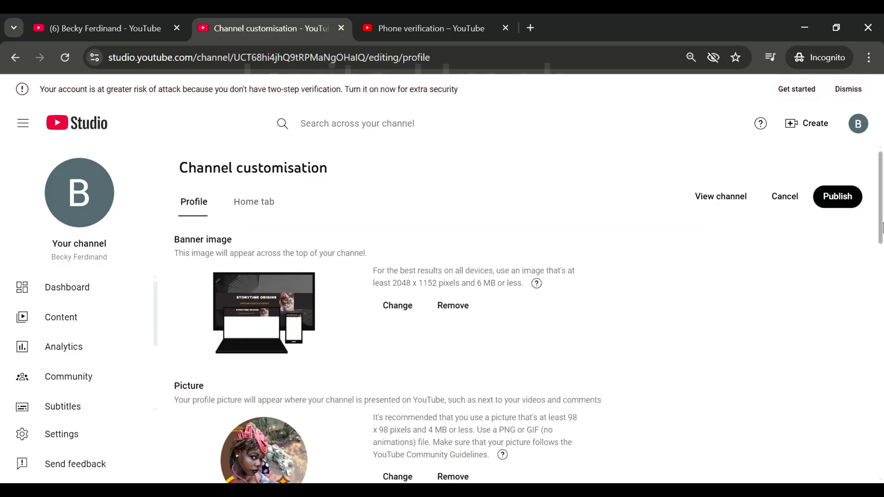
{"action": "scroll", "coordinate": [875, 230], "scroll_direction": "down", "scroll_amount": 2}
{"action": "left_click", "coordinate": [838, 196]}
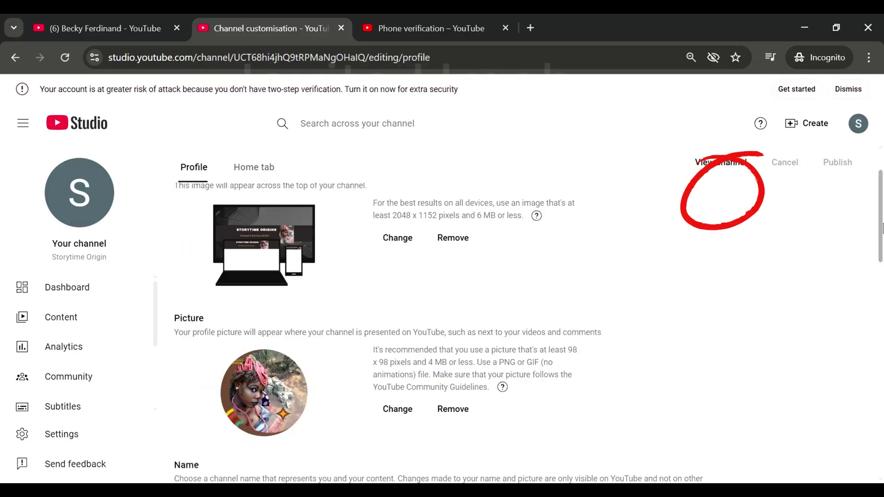
{"action": "left_click", "coordinate": [722, 198]}
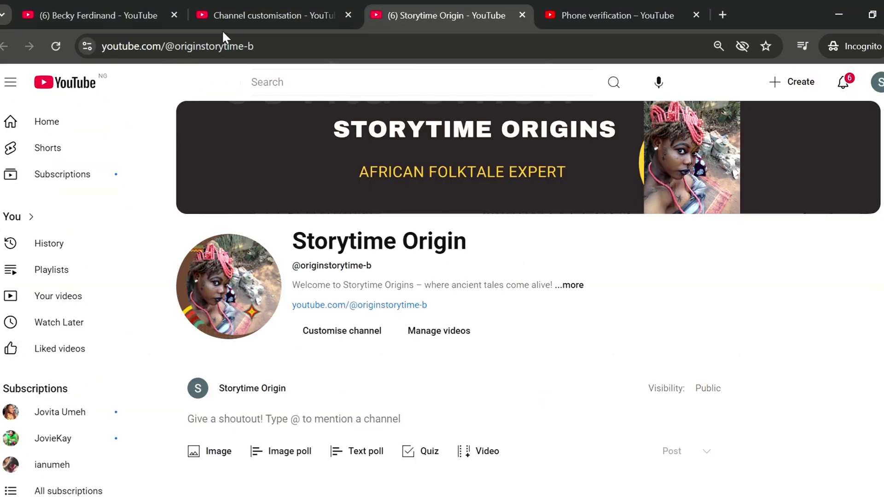
{"action": "scroll", "coordinate": [428, 190], "scroll_direction": "down", "scroll_amount": 3}
{"action": "scroll", "coordinate": [428, 189], "scroll_direction": "up", "scroll_amount": 3}
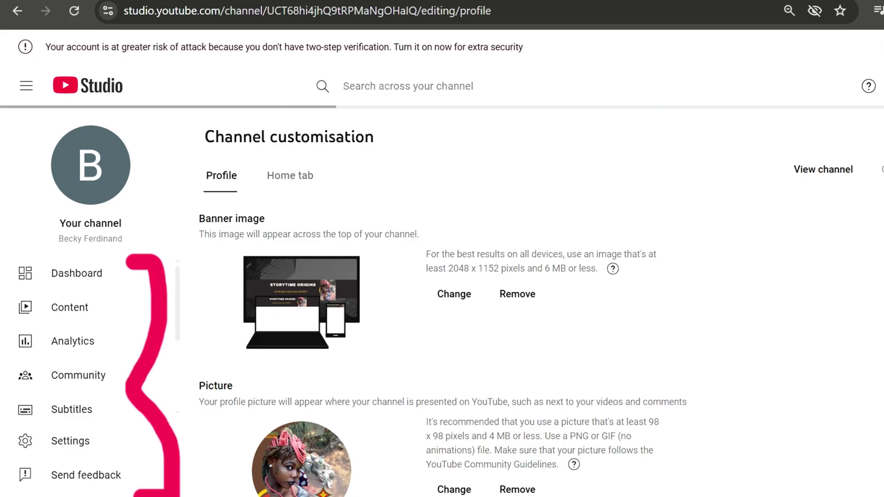
- Browse the Audio library's free music tracks with their genre, mood, artist and duration
{"action": "scroll", "coordinate": [154, 358], "scroll_direction": "down", "scroll_amount": 3}
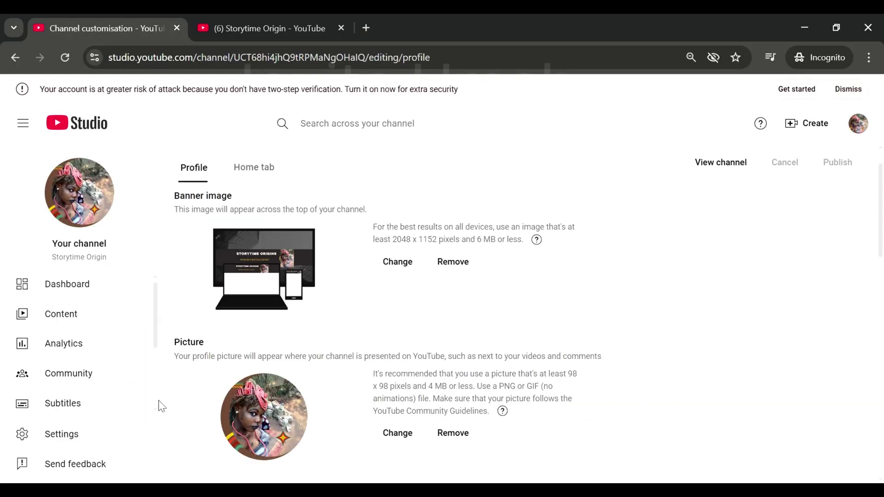
{"action": "scroll", "coordinate": [157, 405], "scroll_direction": "down", "scroll_amount": 5}
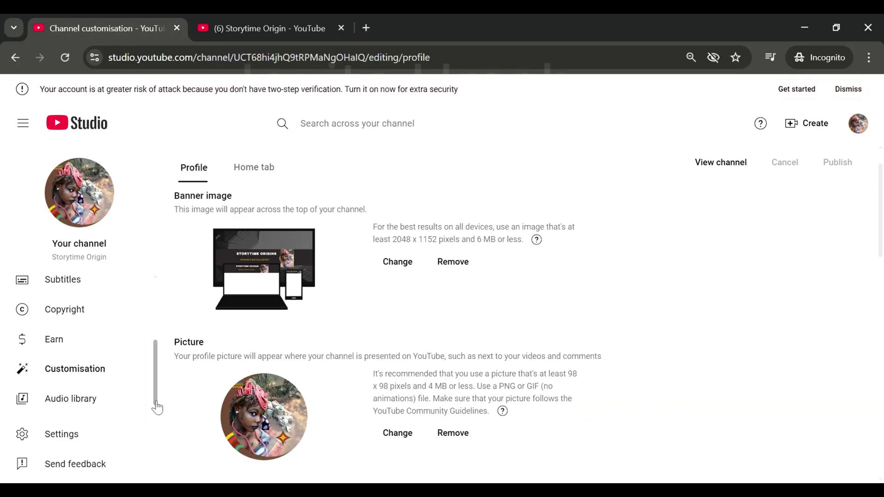
{"action": "left_click", "coordinate": [124, 410]}
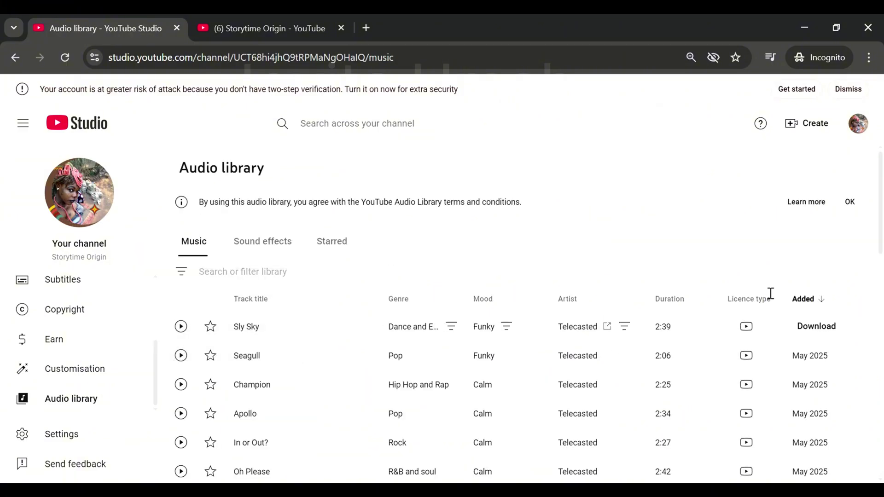
{"action": "scroll", "coordinate": [795, 286], "scroll_direction": "down", "scroll_amount": 5}
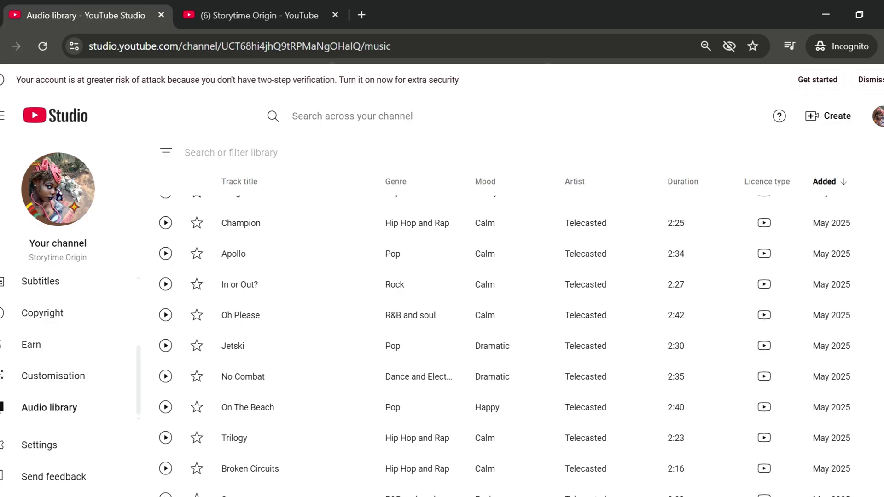
{"action": "scroll", "coordinate": [504, 317], "scroll_direction": "down", "scroll_amount": 3}
{"action": "scroll", "coordinate": [504, 317], "scroll_direction": "down", "scroll_amount": 4}
{"action": "scroll", "coordinate": [504, 317], "scroll_direction": "down", "scroll_amount": 4}
{"action": "scroll", "coordinate": [504, 317], "scroll_direction": "down", "scroll_amount": 3}
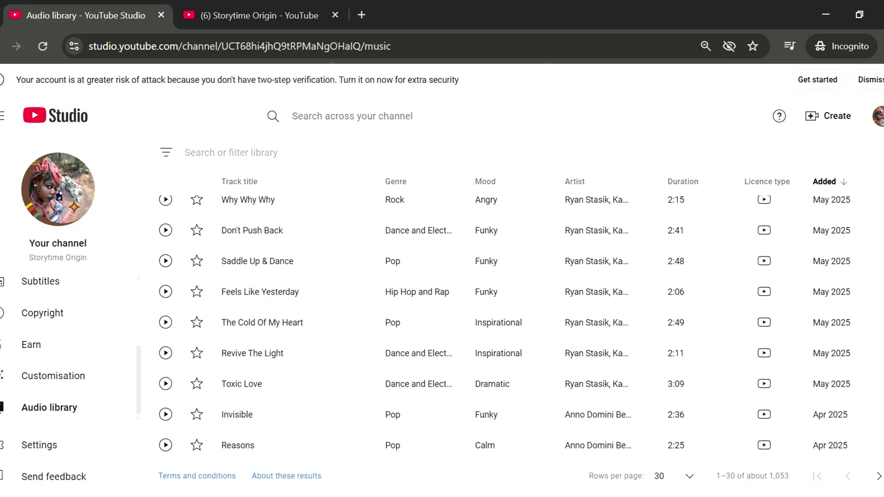
{"action": "scroll", "coordinate": [504, 316], "scroll_direction": "up", "scroll_amount": 15}
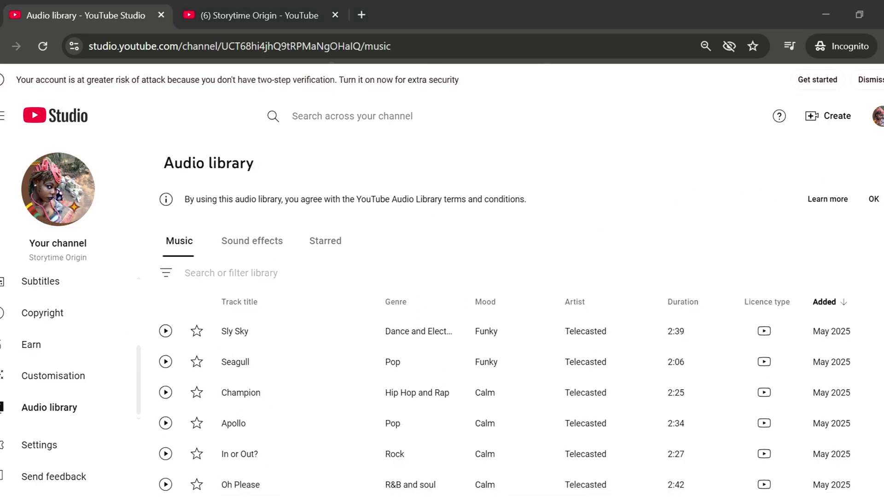
{"action": "scroll", "coordinate": [142, 315], "scroll_direction": "up", "scroll_amount": 3}
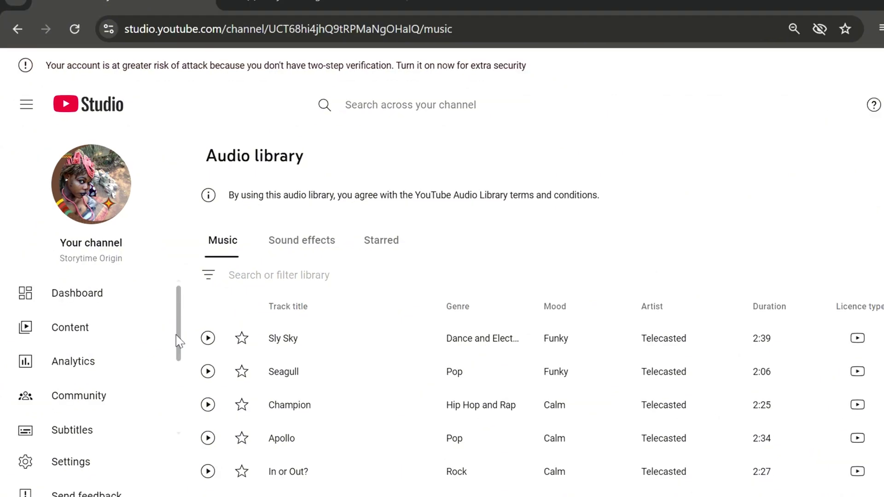
{"action": "scroll", "coordinate": [179, 341], "scroll_direction": "down", "scroll_amount": 3}
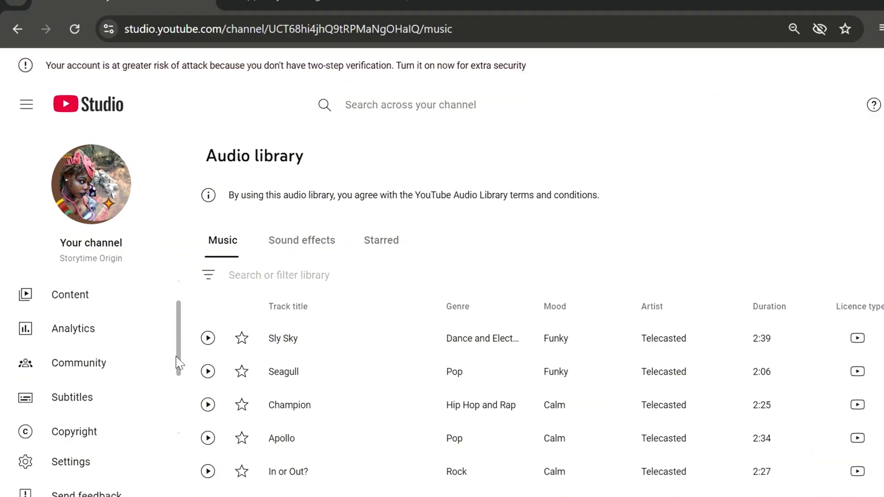
- Go to the Earn page, dismiss the earning journey pop-up, and scroll to Eligibility
{"action": "left_click", "coordinate": [95, 384]}
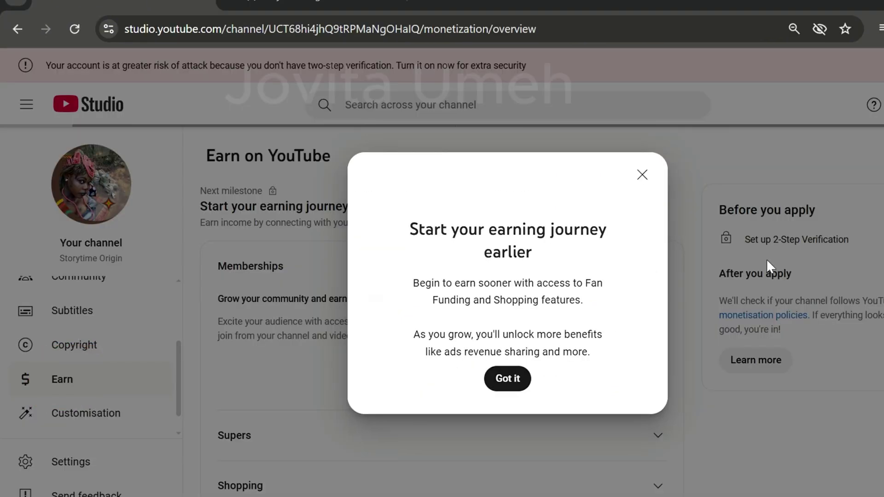
{"action": "left_click", "coordinate": [767, 264]}
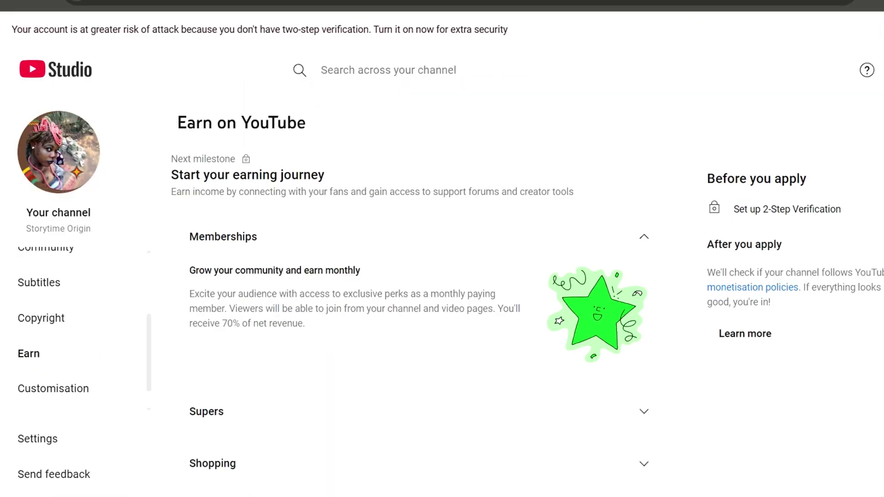
{"action": "scroll", "coordinate": [414, 290], "scroll_direction": "down", "scroll_amount": 5}
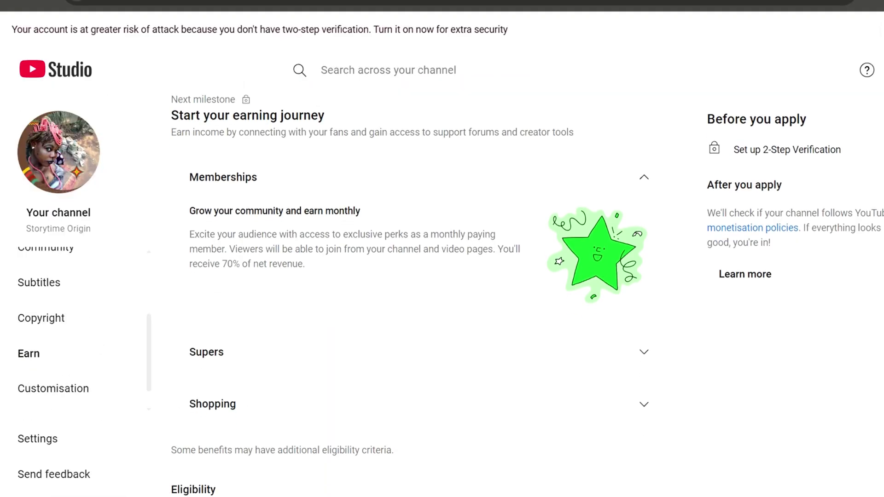
{"action": "scroll", "coordinate": [414, 290], "scroll_direction": "down", "scroll_amount": 3}
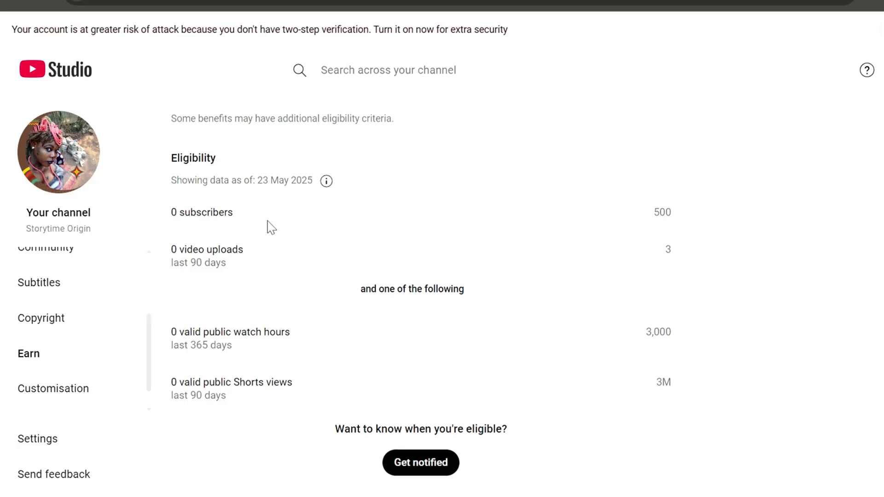
{"action": "scroll", "coordinate": [272, 227], "scroll_direction": "down", "scroll_amount": 10}
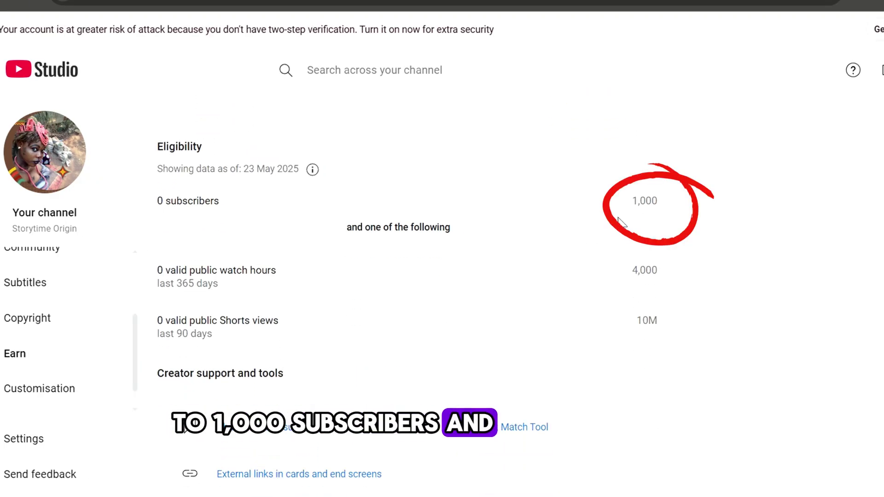
- Highlight the 1,000 subscriber and 4,000 watch hours or 10M Shorts views requirements
{"action": "double_click", "coordinate": [644, 213]}
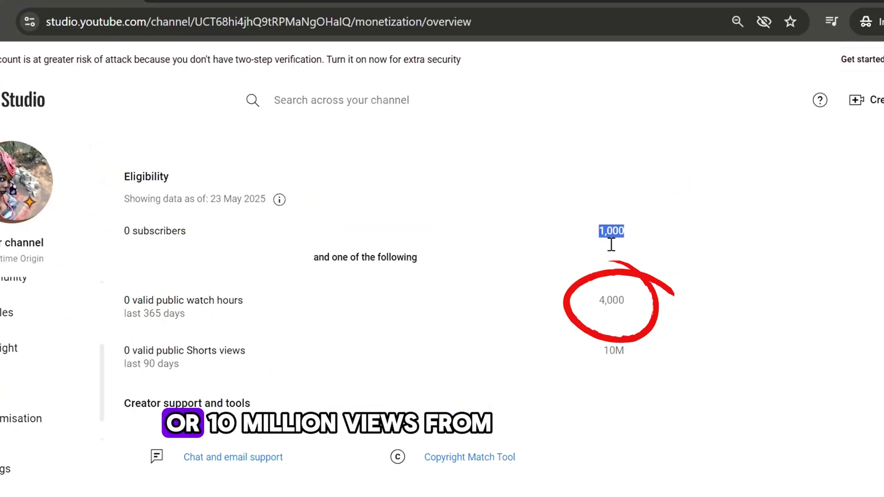
{"action": "left_click_drag", "start_coordinate": [611, 245], "coordinate": [631, 253]}
{"action": "left_click_drag", "start_coordinate": [610, 310], "coordinate": [636, 327]}
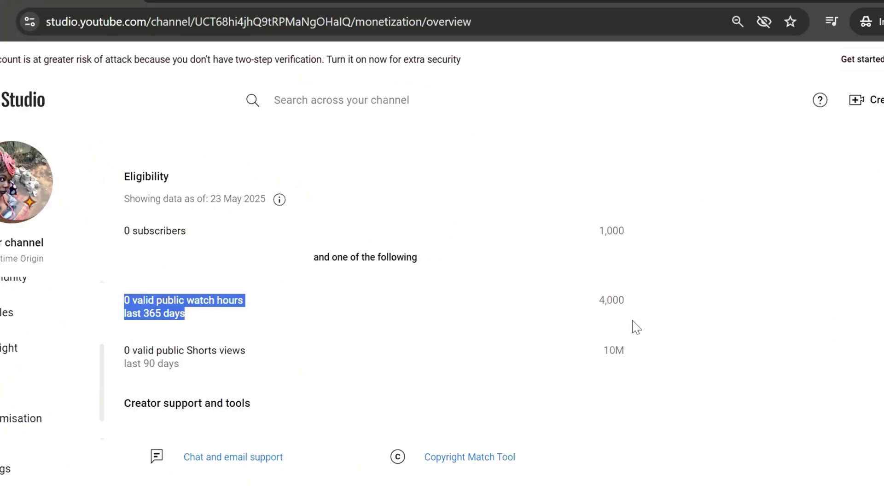
{"action": "left_click", "coordinate": [617, 357]}
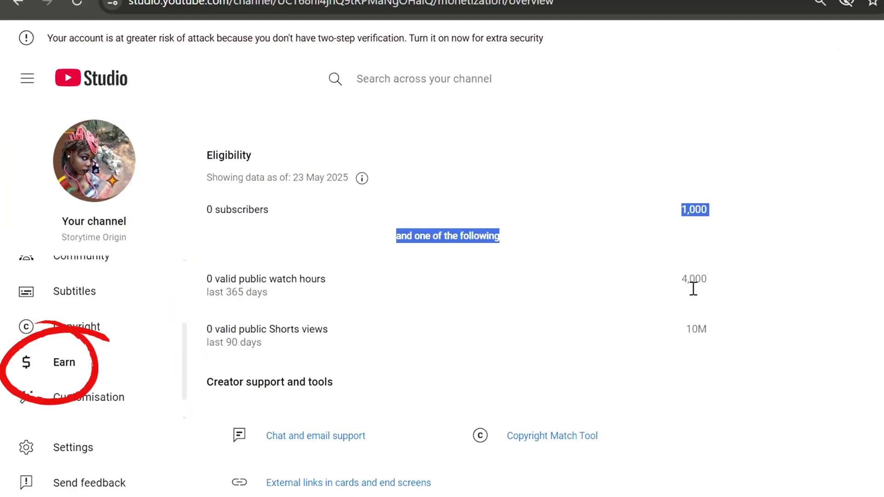
{"action": "left_click", "coordinate": [610, 310]}
{"action": "left_click_drag", "start_coordinate": [694, 289], "coordinate": [742, 354]}
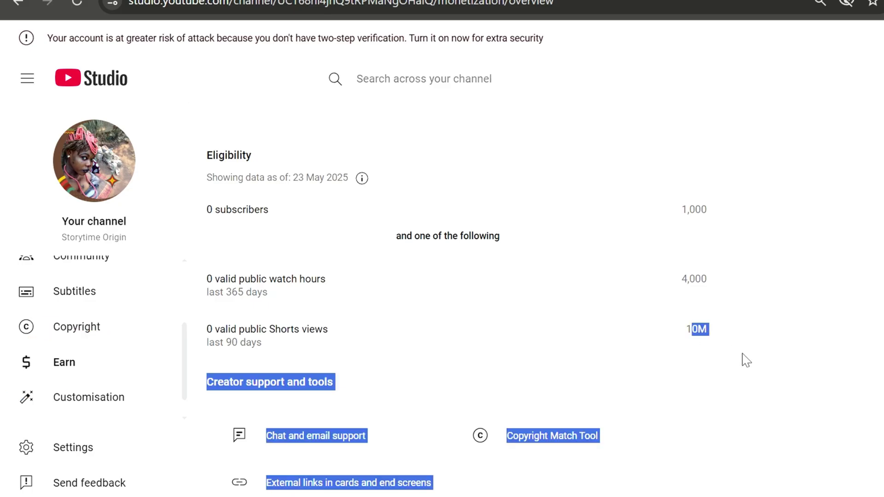